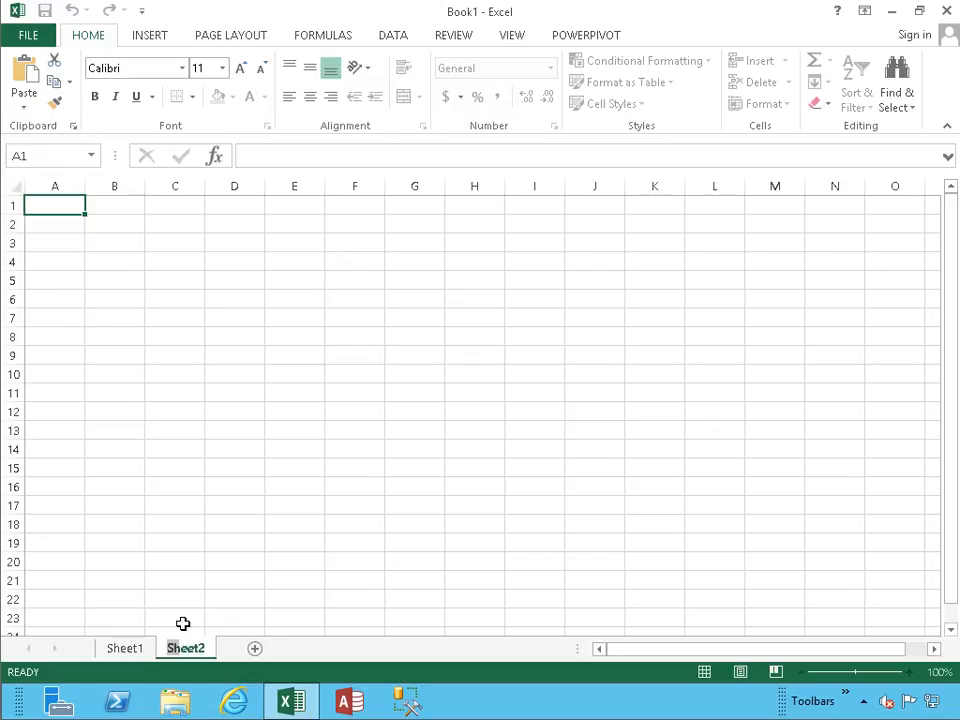
- Finish renaming Sheet2 as Months and enter the headers MonthID in A1 and MonthName in B1
key(Return)
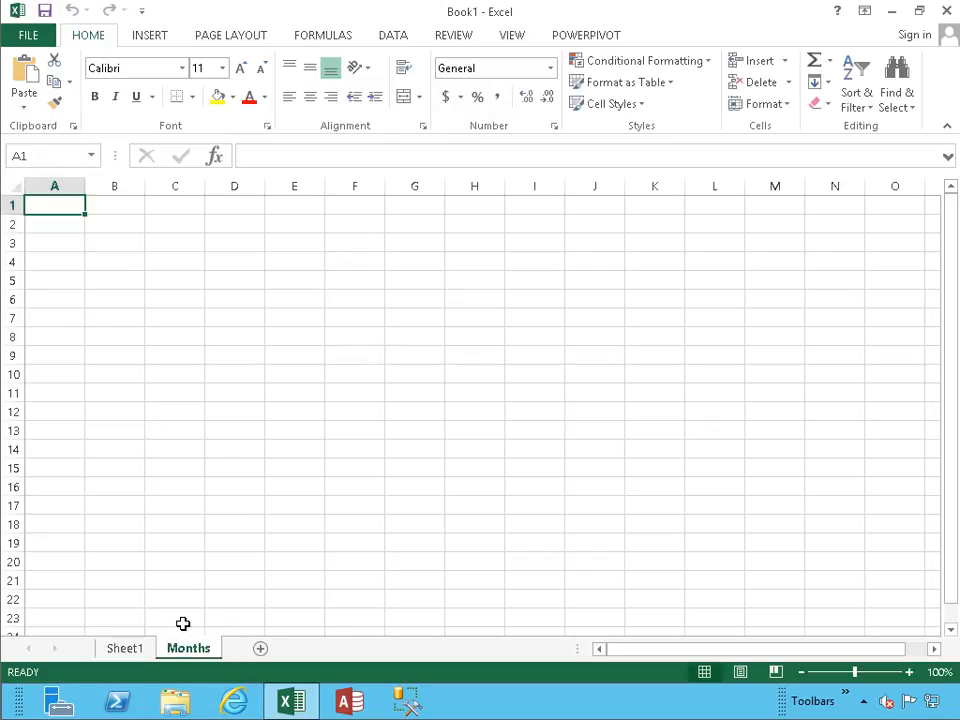
text(MonthID)
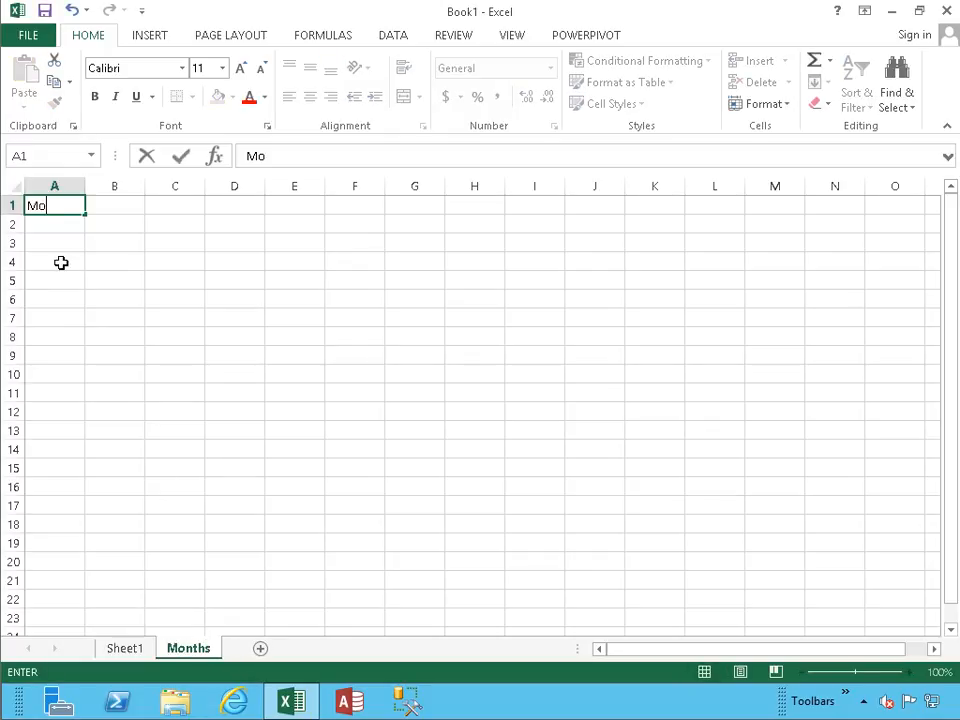
key(Tab)
text(MonthName)
key(Return)
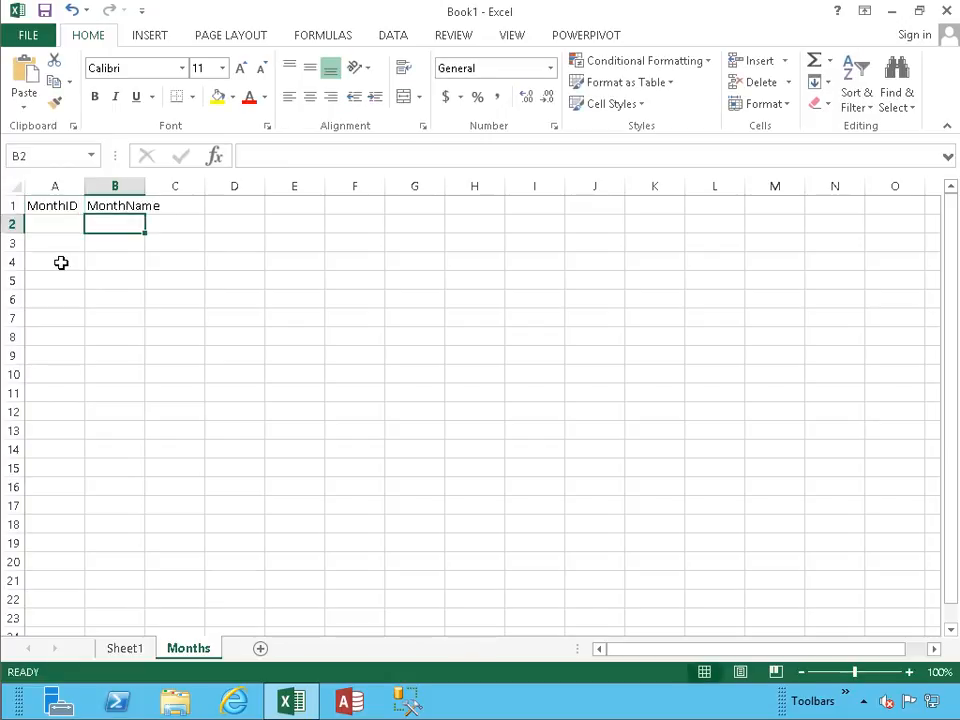
- Fill the MonthID column with the numbers 1 to 12 in cells A2 to A13
key(Left)
text(1)
key(Return)
text(2)
key(Return)
text(3)
key(Return)
text(4)
key(Return)
text(5)
key(Return)
text(6 )
text(7)
key(Return)
text(8)
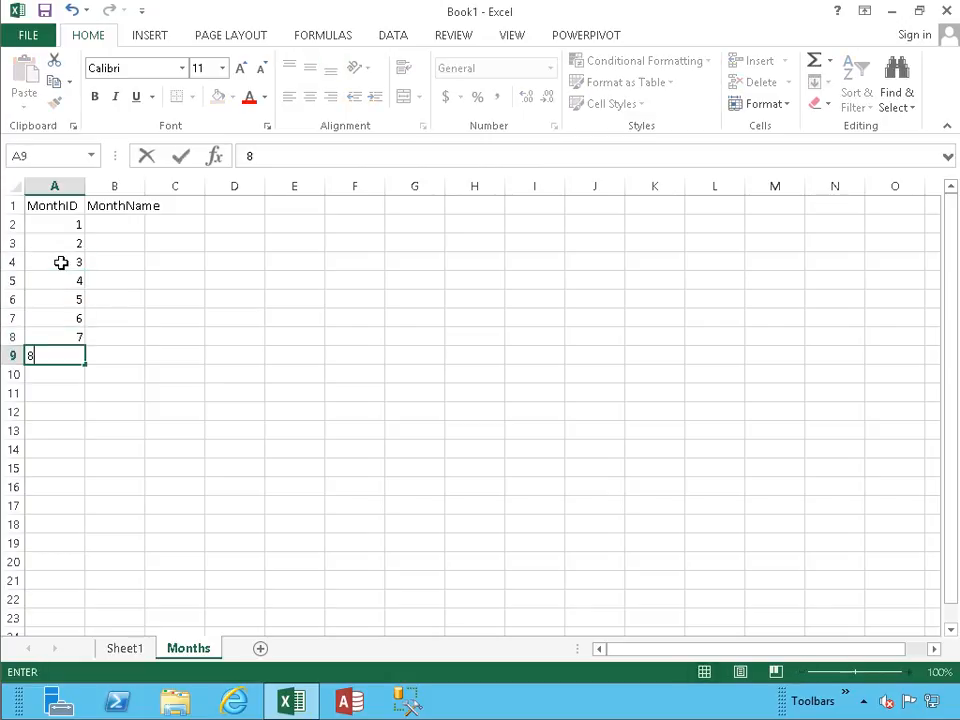
key(Return)
text(9)
key(Return)
text(10)
key(Return)
text(11)
key(Return)
text(12)
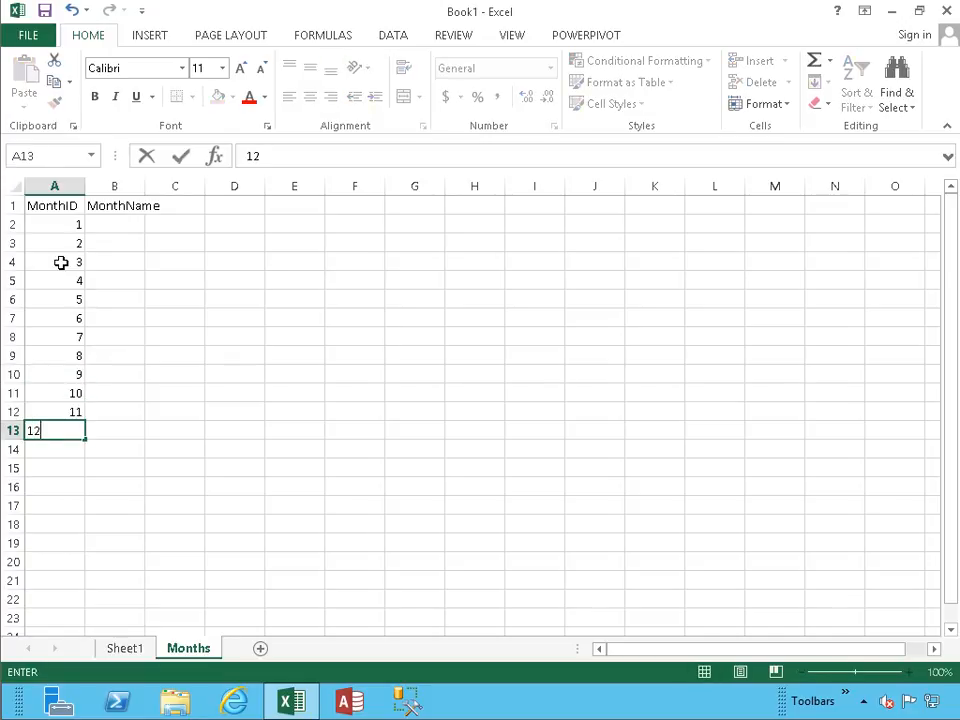
key(Tab)
- Fill the MonthName column with January to December in cells B2 to B13
key(Up)
key(Up)
key(Up)
key(Up)
key(Up)
key(Up)
key(Up)
key(Up)
key(Up)
key(Up)
key(Up)
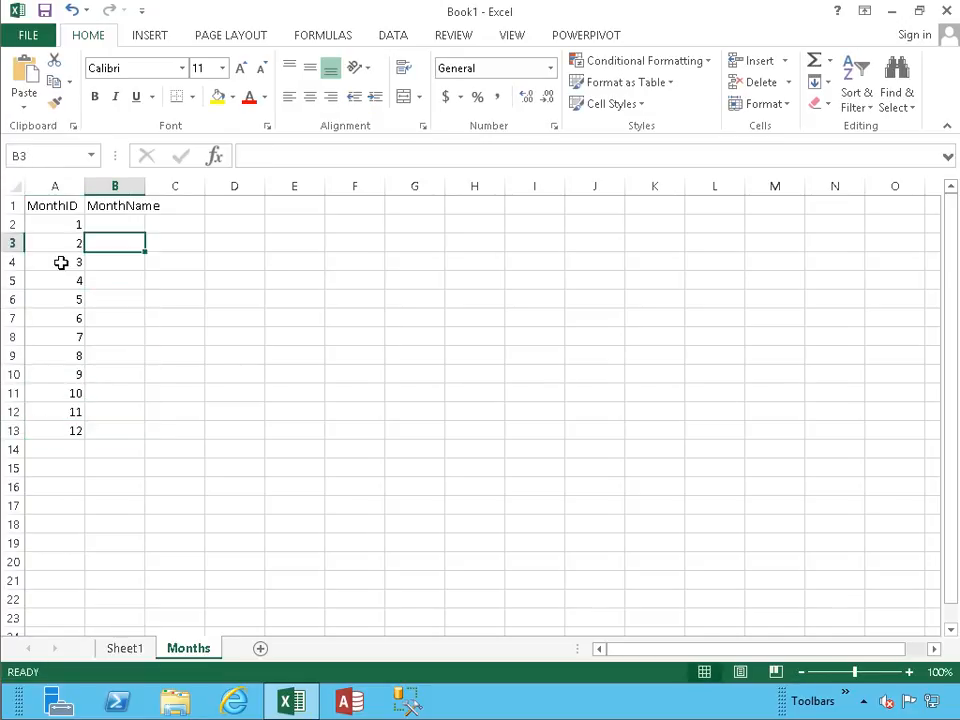
text(January)
key(Return)
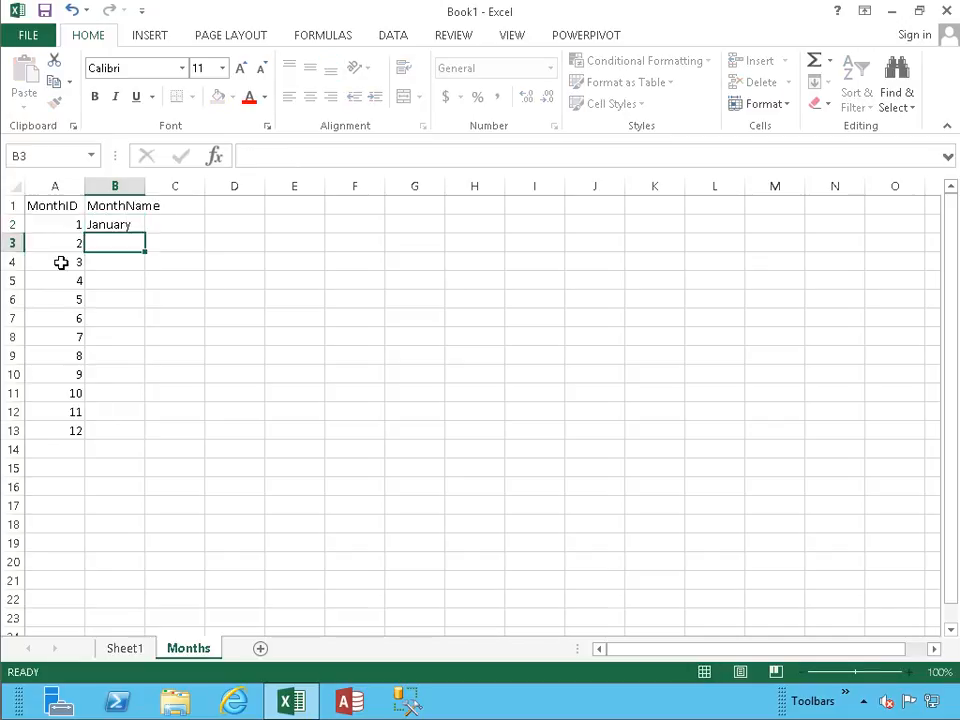
text(February)
key(Return)
text(March)
key(Return)
text(April)
key(Return)
text(May)
key(Return)
text(June)
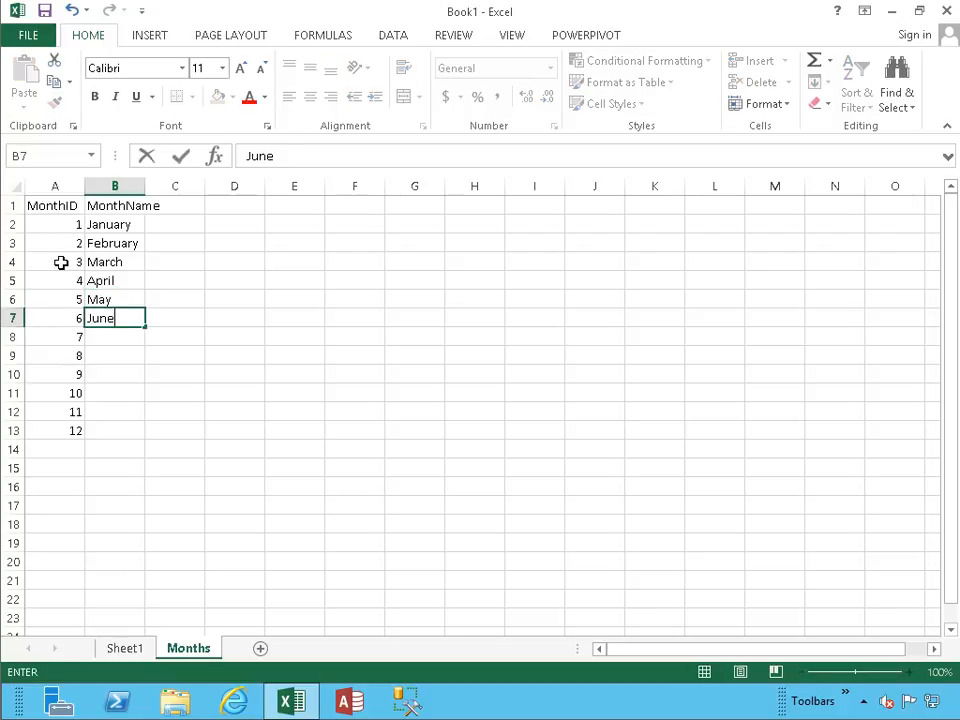
key(Return)
text(July)
key(Return)
text(August)
key(BackSpace)
key(BackSpace)
key(BackSpace)
key(BackSpace)
text(gust)
key(Return)
text(September)
key(Return)
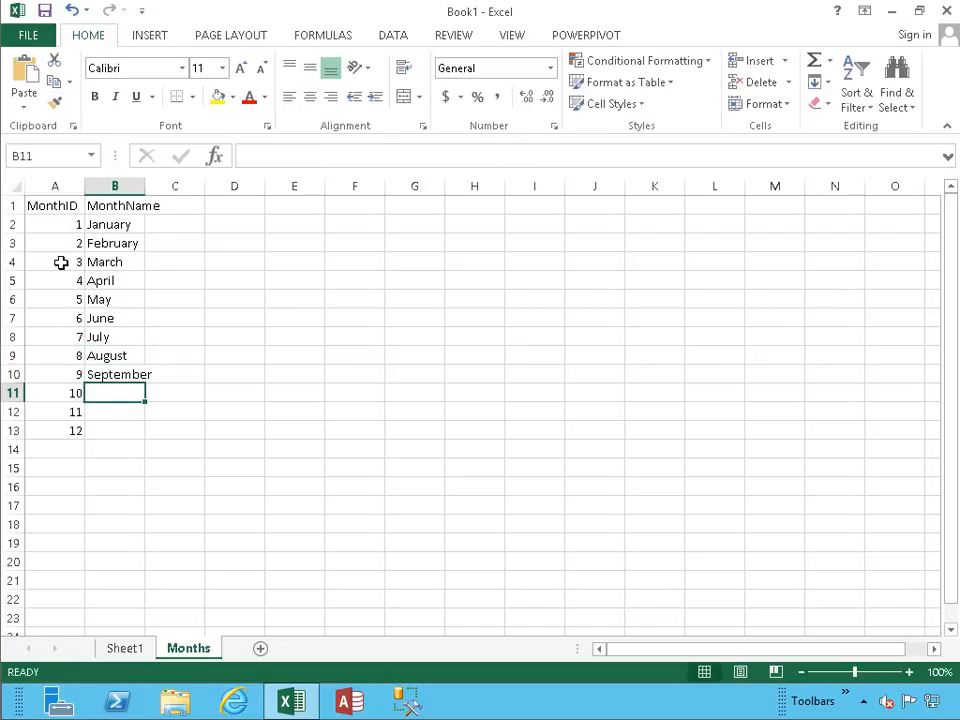
text(October)
key(Return)
text(November)
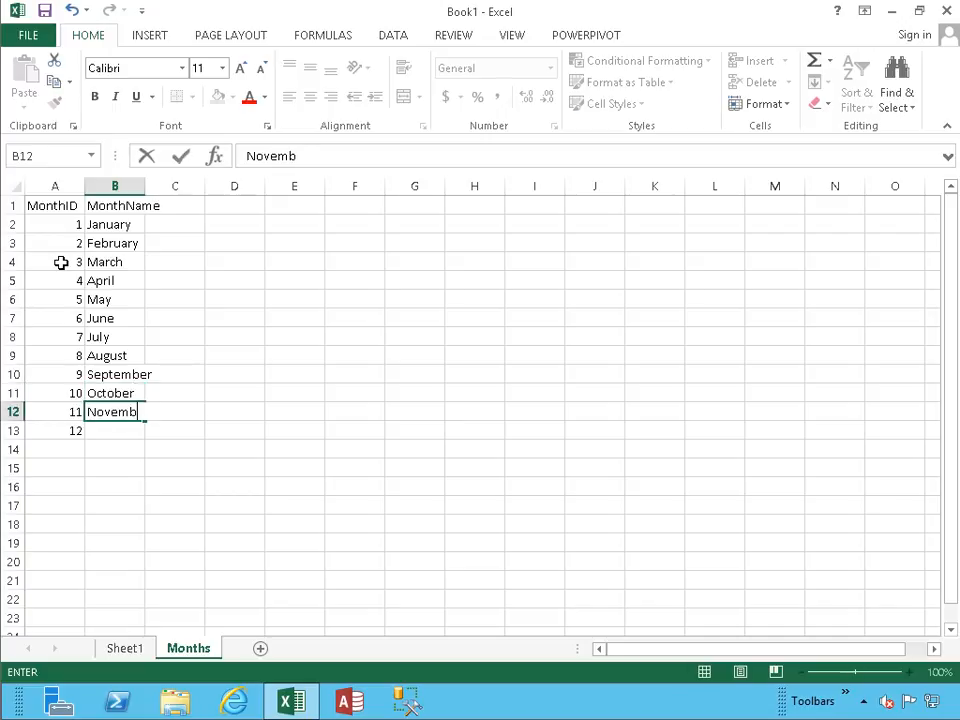
key(Return)
text(December)
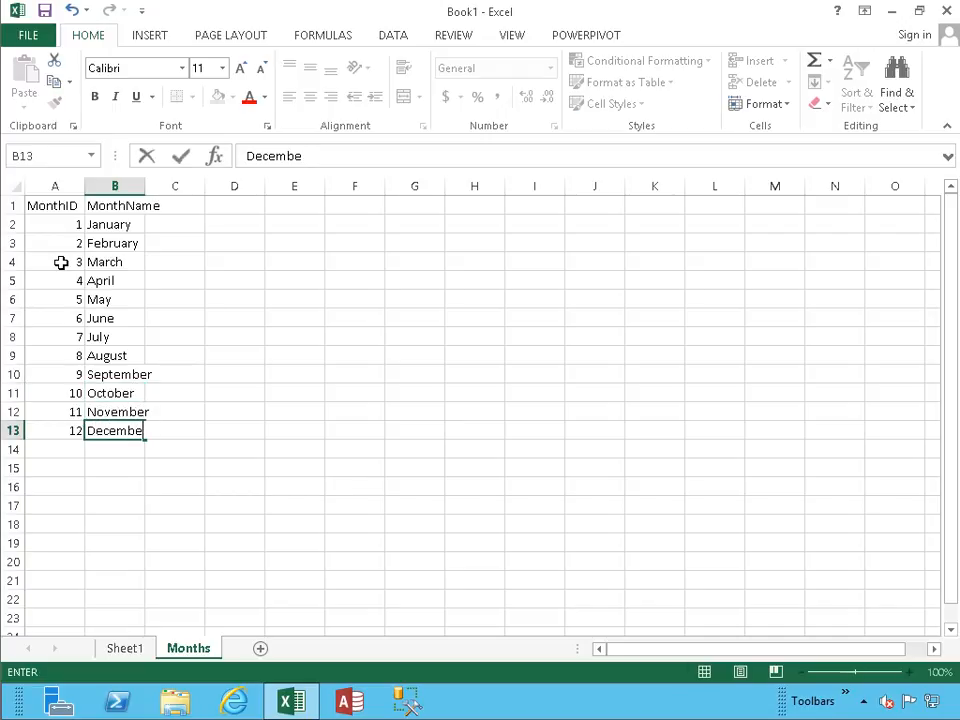
key(Return)
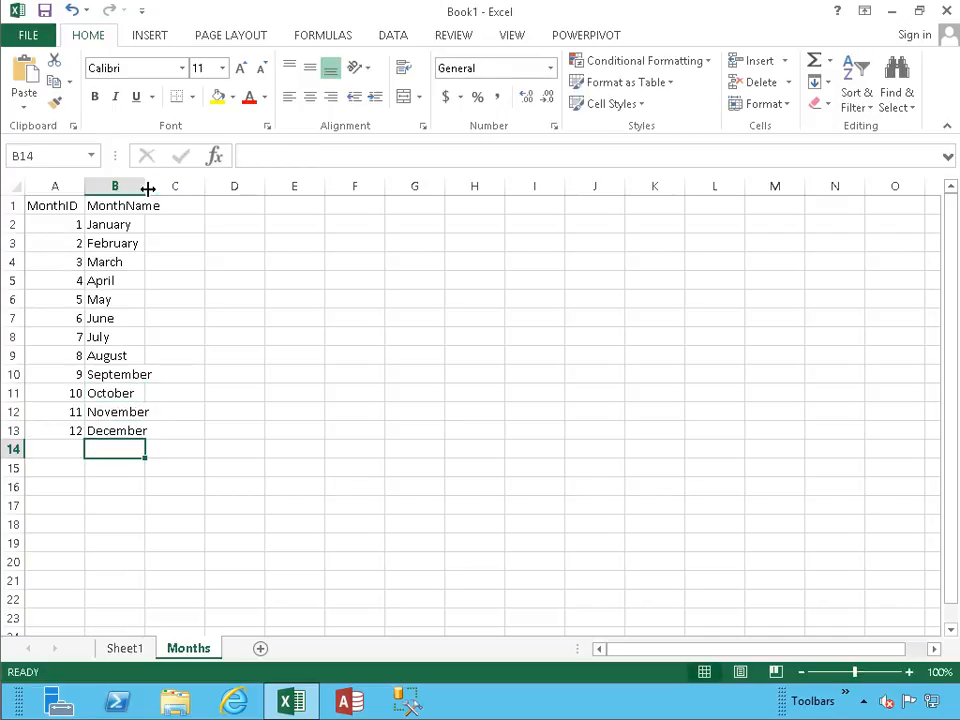
- Fit column B to its contents and format A1:B13 as a table with headers, using a light blue style
double_click(146, 188)
mouse_move(65, 208)
mouse_down()
mouse_move(75, 369)
mouse_move(118, 429)
mouse_up()
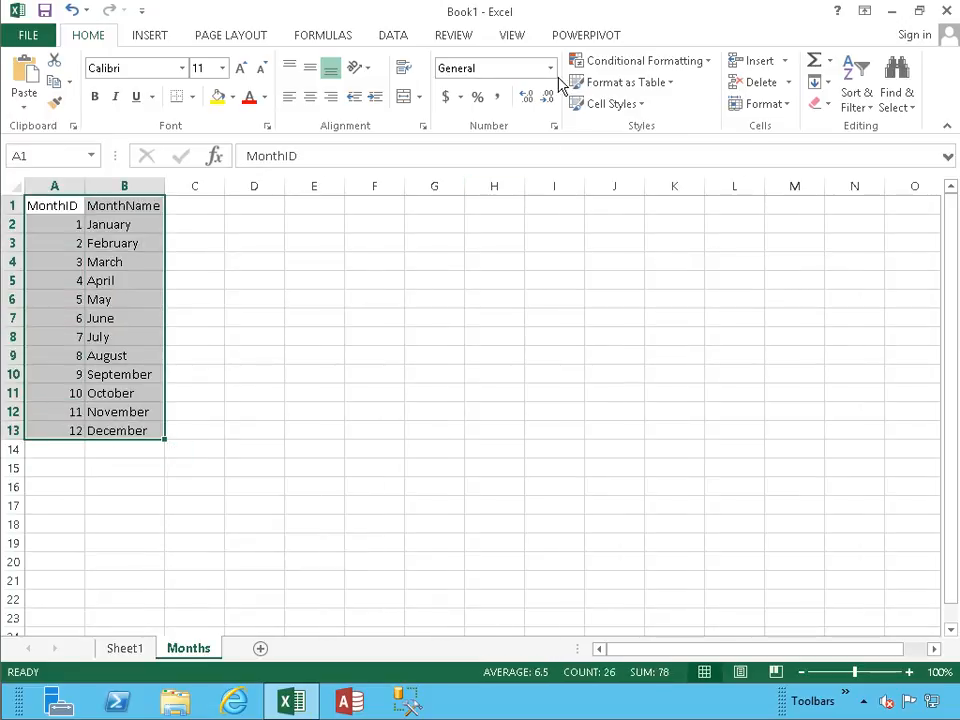
click(615, 86)
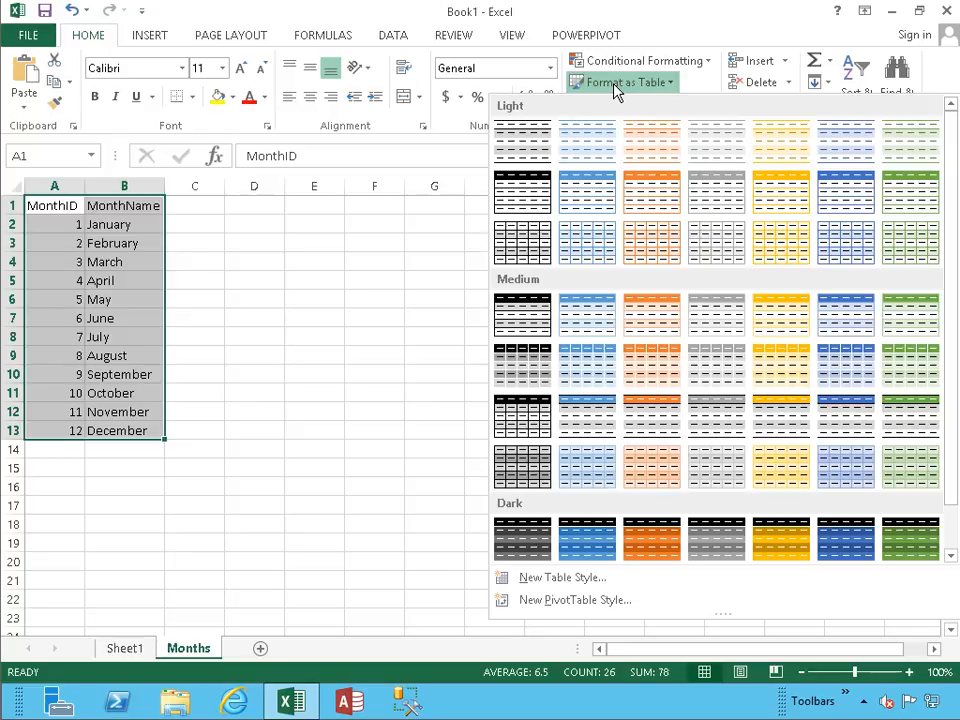
click(588, 190)
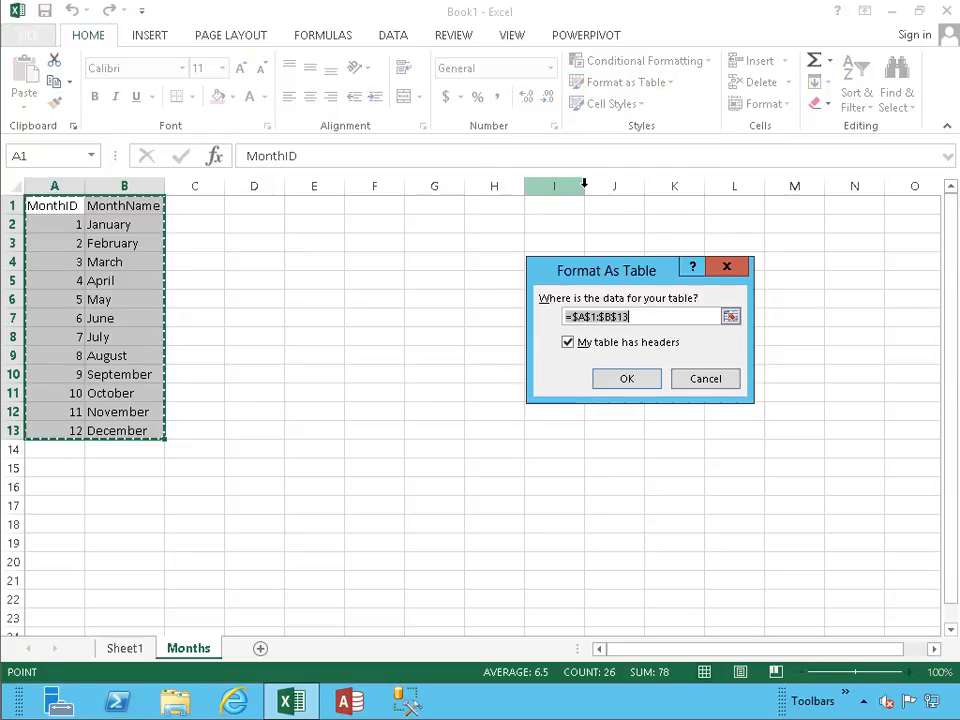
click(614, 380)
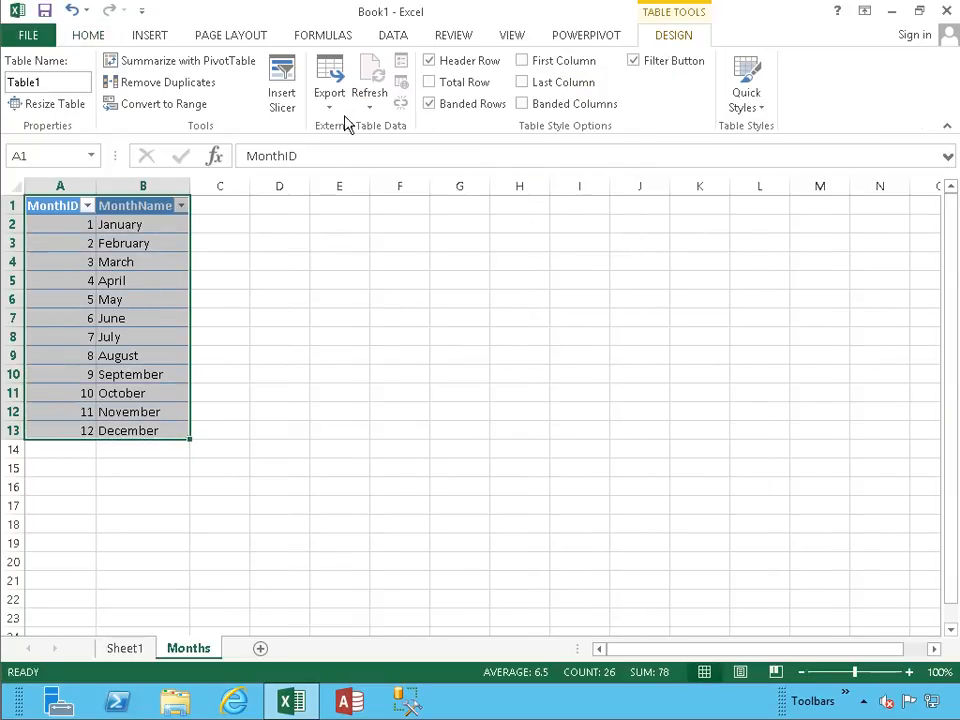
click(328, 218)
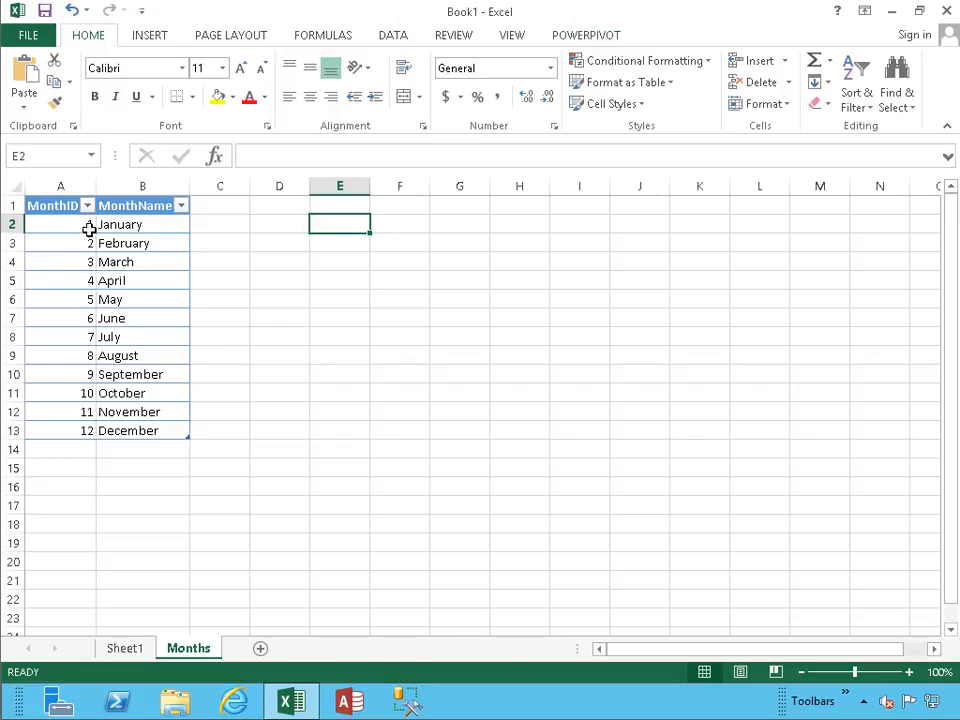
- Add the whole month table to the PowerPivot data model
drag(61, 206, 150, 432)
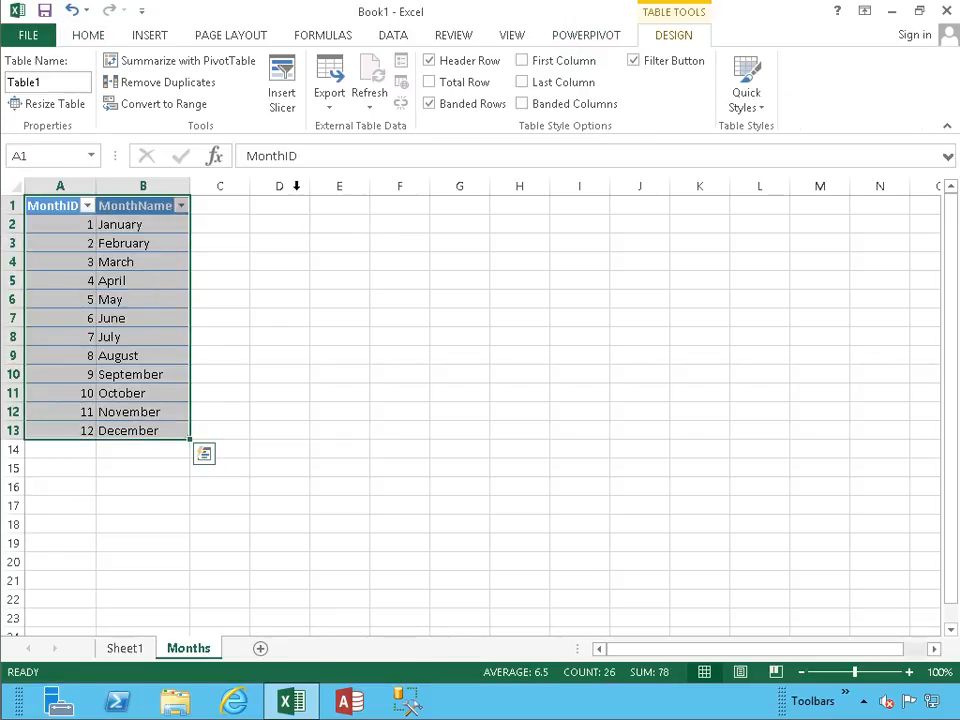
click(572, 40)
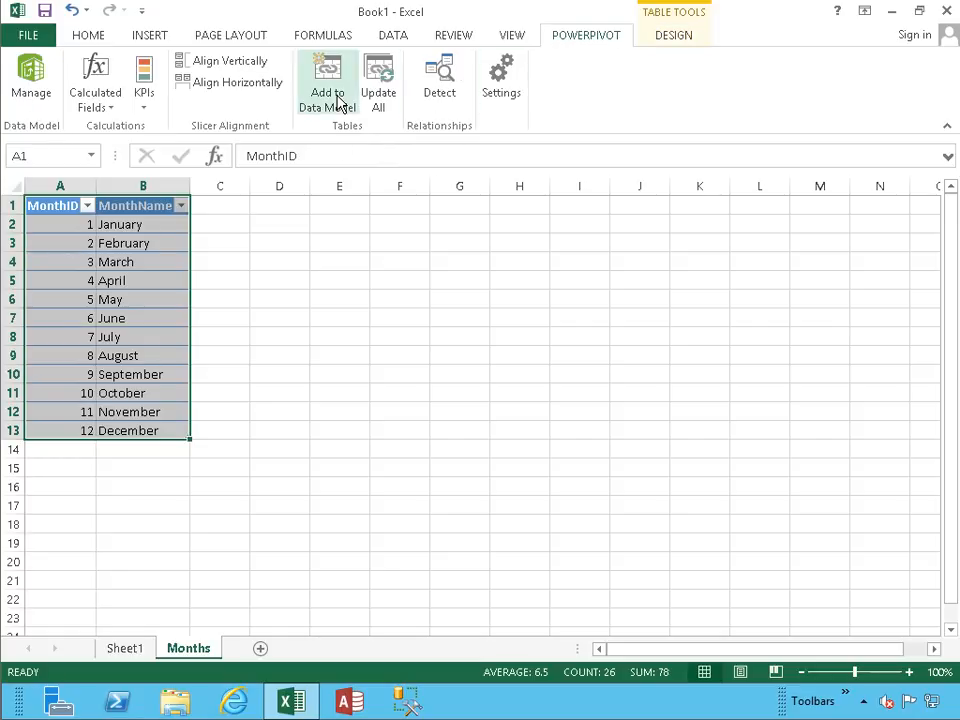
click(338, 100)
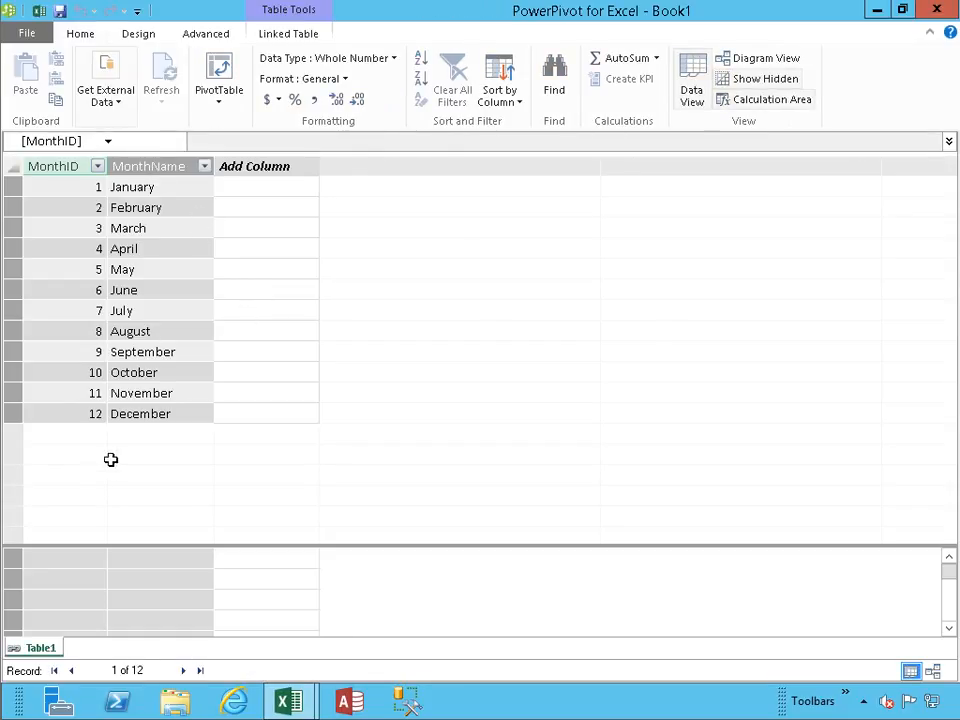
- Rename the linked table Table1 as Months in the data model
double_click(44, 648)
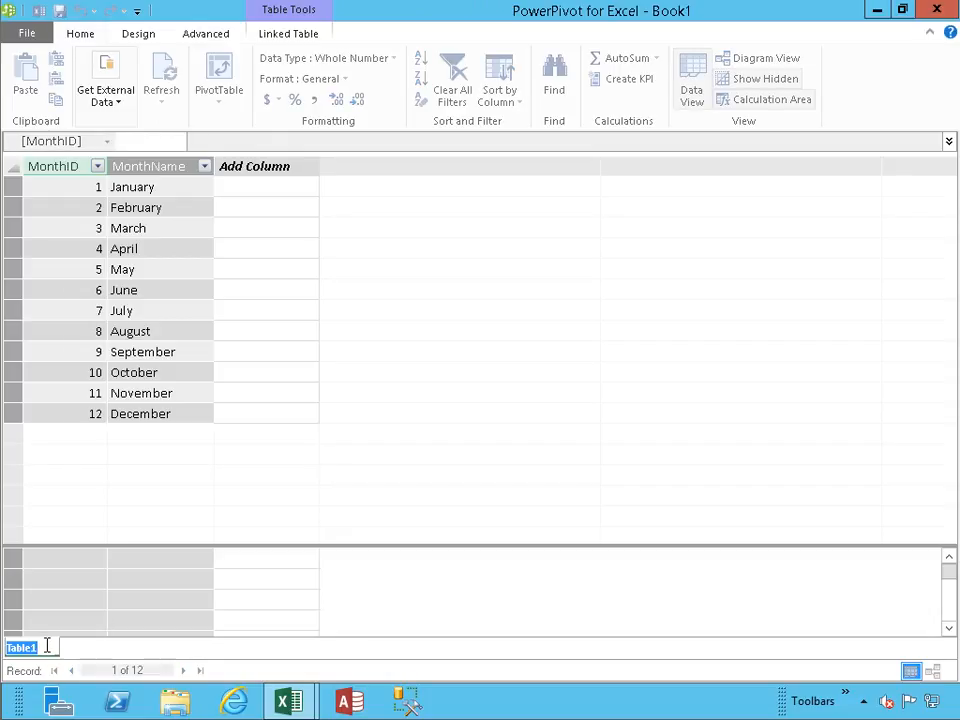
text(M)
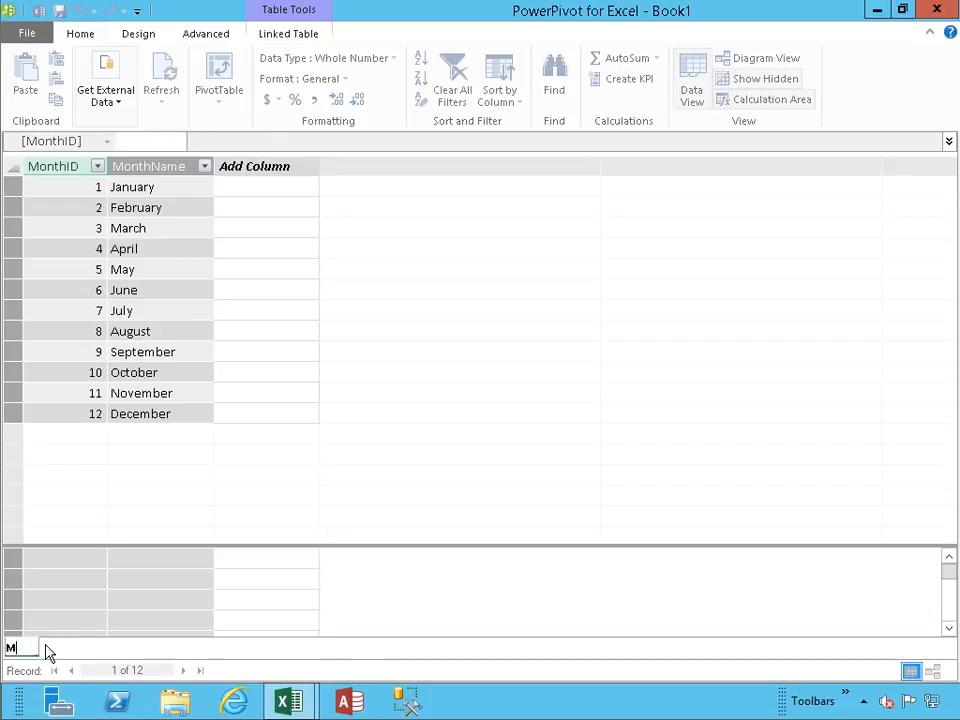
text(onths)
key(Return)
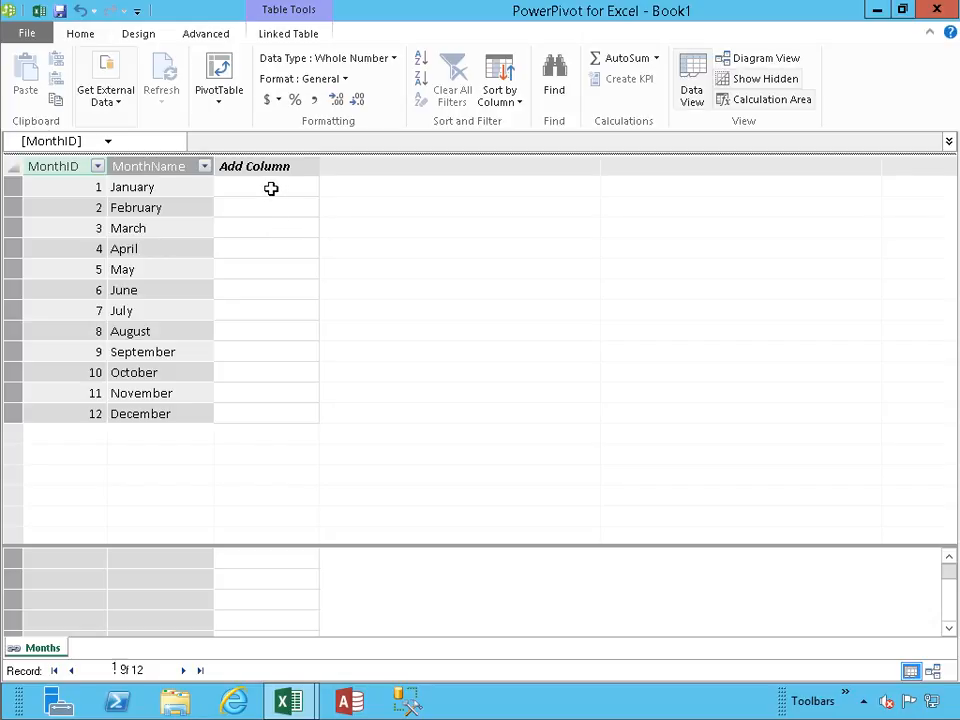
- Add a calculated column with a pasted SWITCH formula matching [MonthID] 1 to 12 to January through December, with "Unknown month number" as fallback
click(270, 188)
text(=)
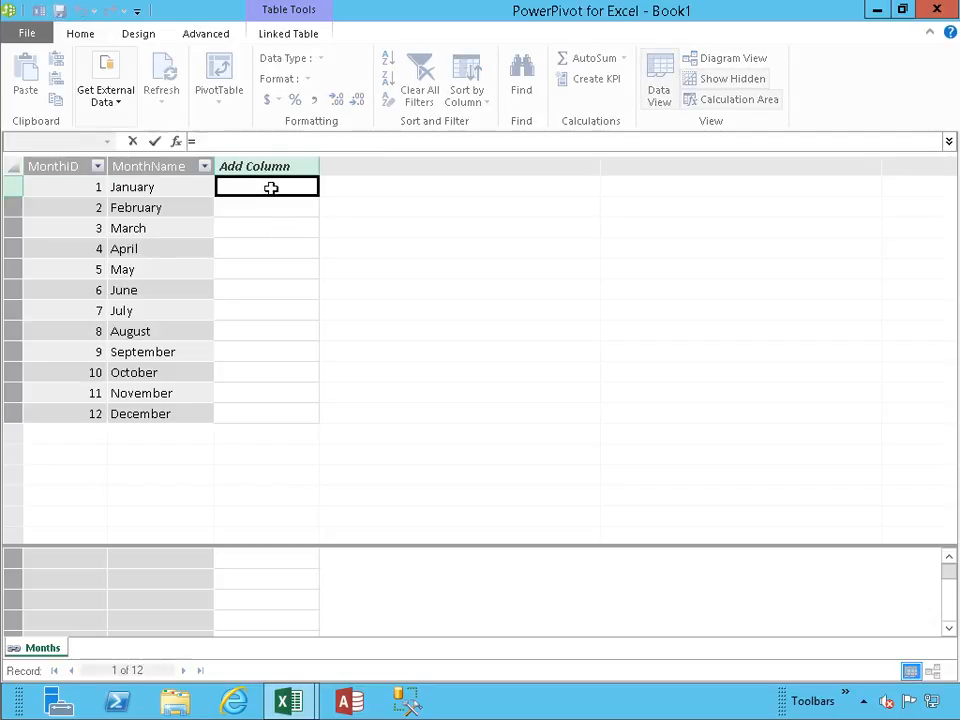
text(SWITCH)
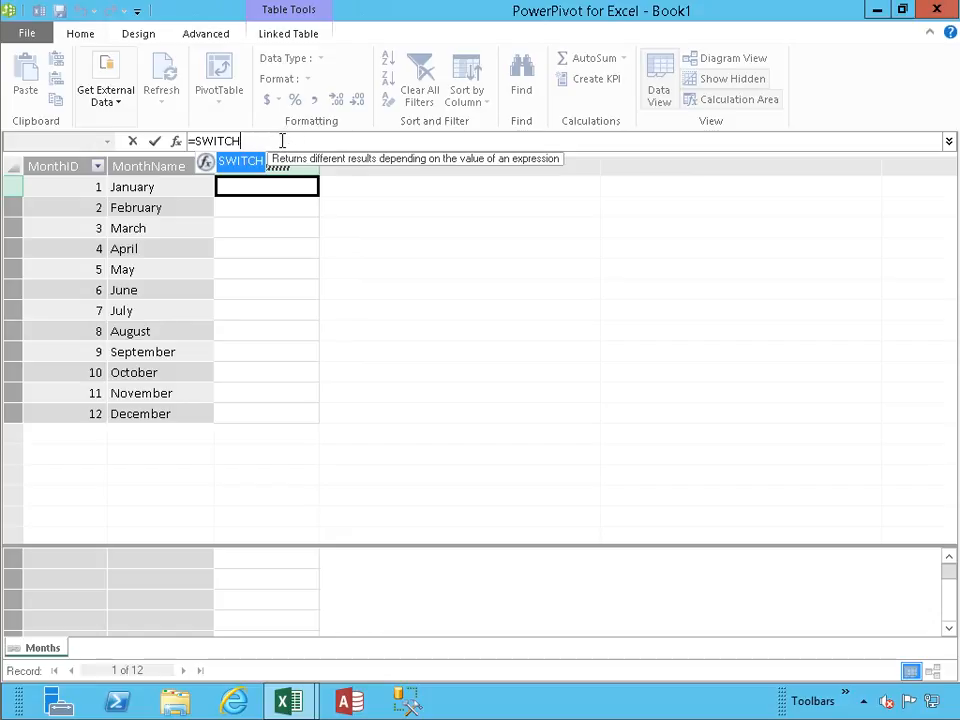
key(ctrl+a)
key(ctrl+v)
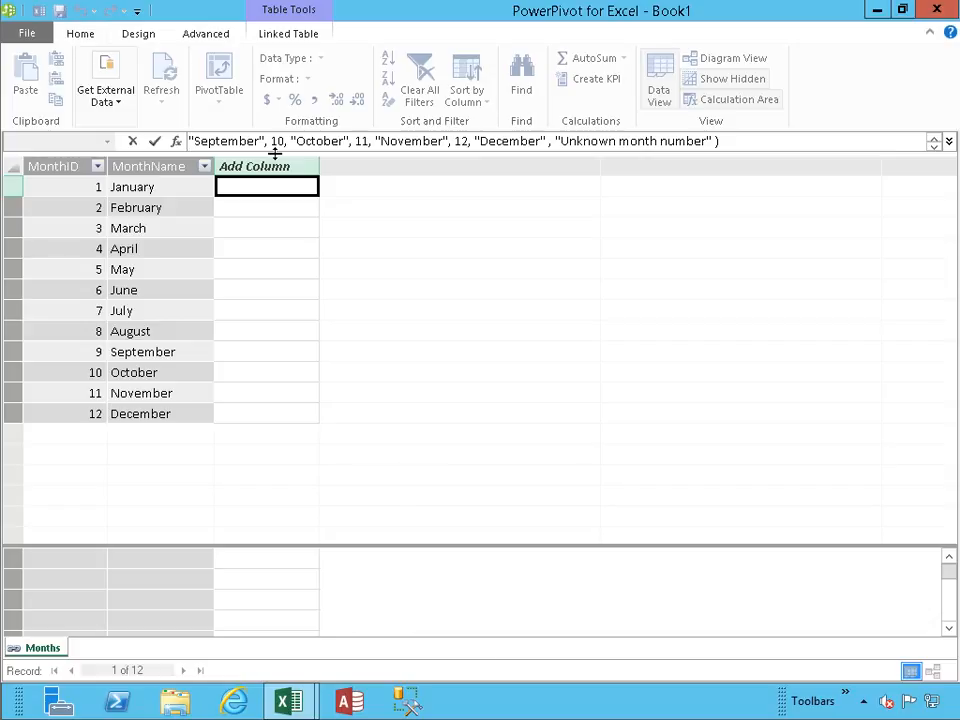
key(Left)
key(Left)
key(Left)
key(Left)
key(Left)
key(Left)
key(Left)
key(Right)
key(Right)
key(Right)
key(Right)
key(Right)
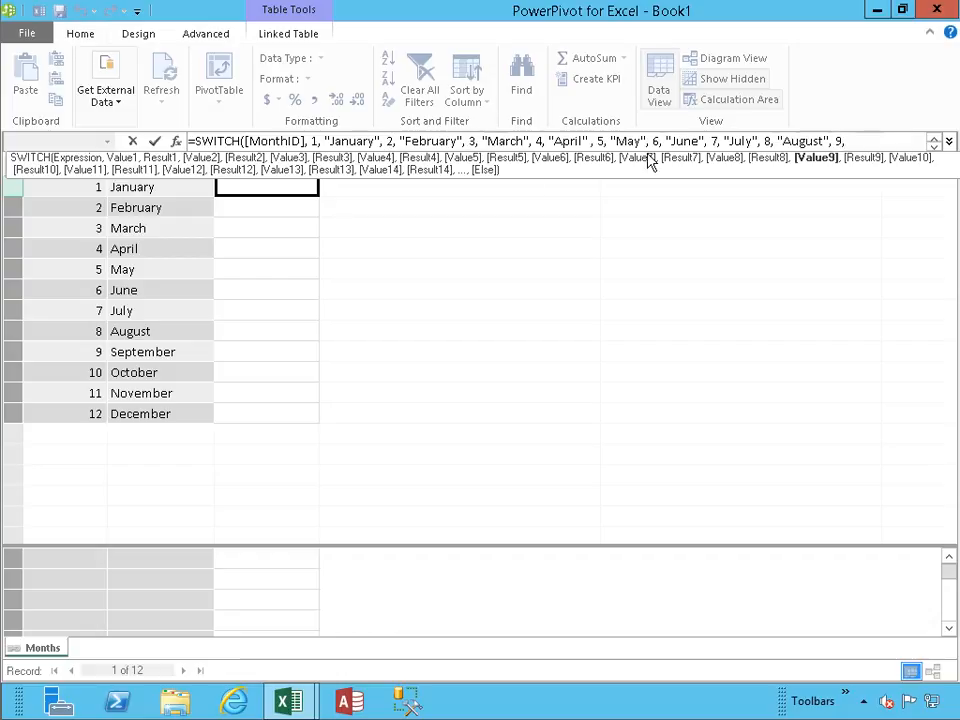
key(Return)
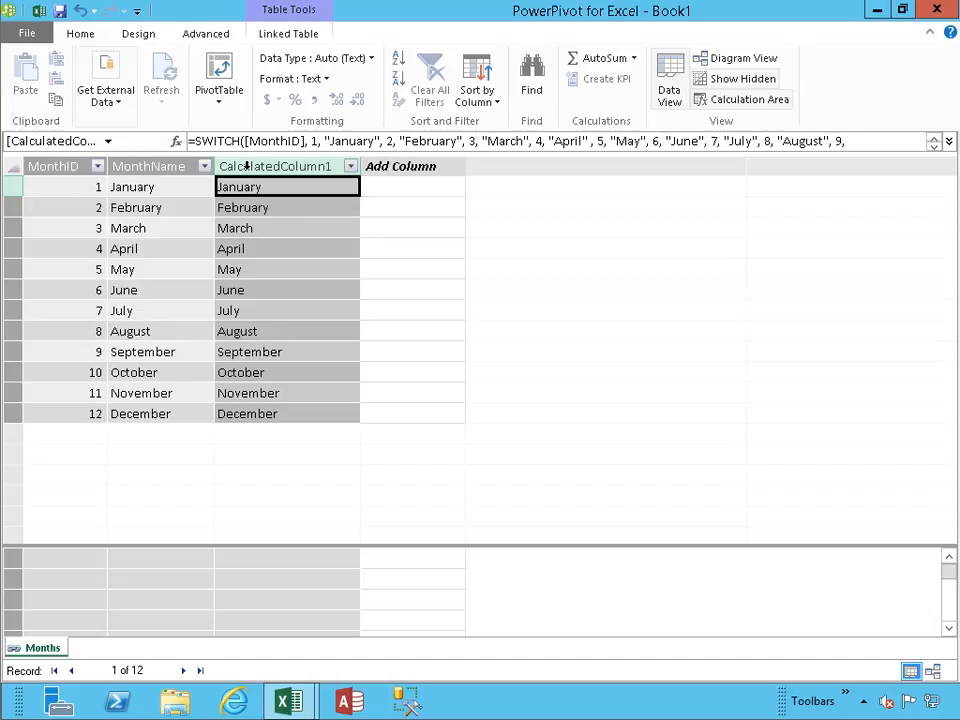
- Rename the new calculated column as MatchedMonthName
double_click(247, 166)
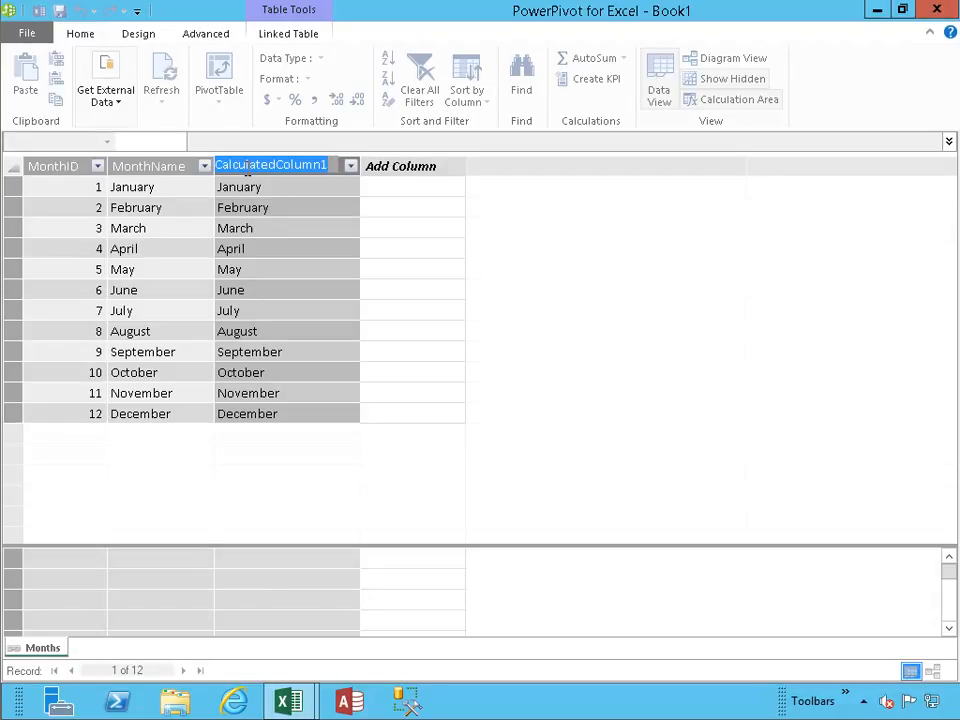
click(247, 168)
key(Home)
text(MOnth)
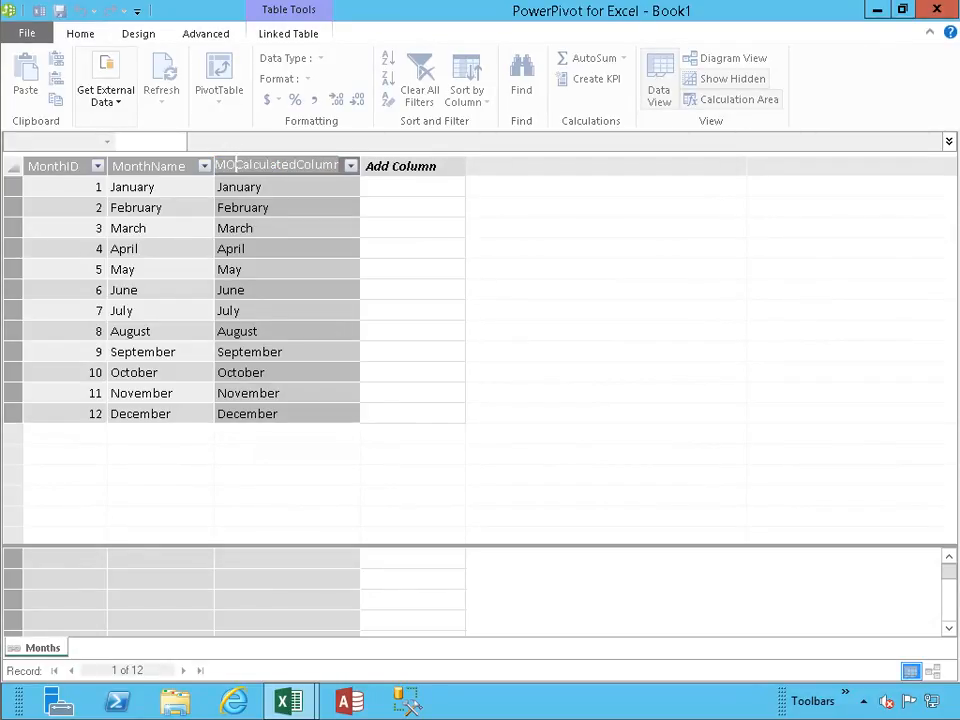
key(BackSpace)
key(BackSpace)
key(BackSpace)
key(BackSpace)
text(atchedMonthName)
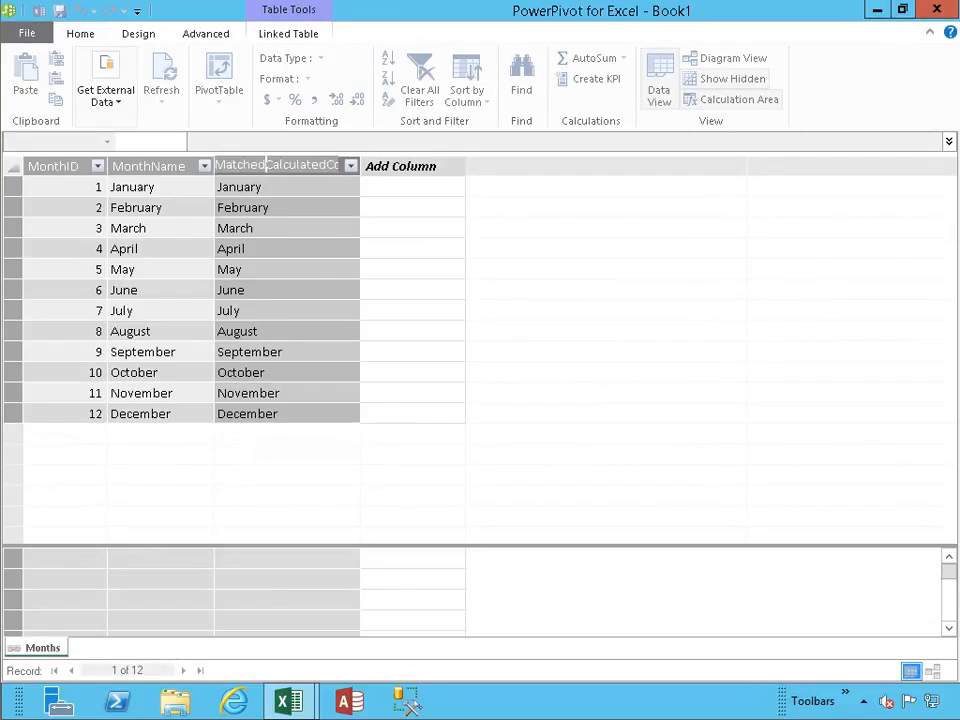
key(shift+End)
key(Delete)
key(Return)
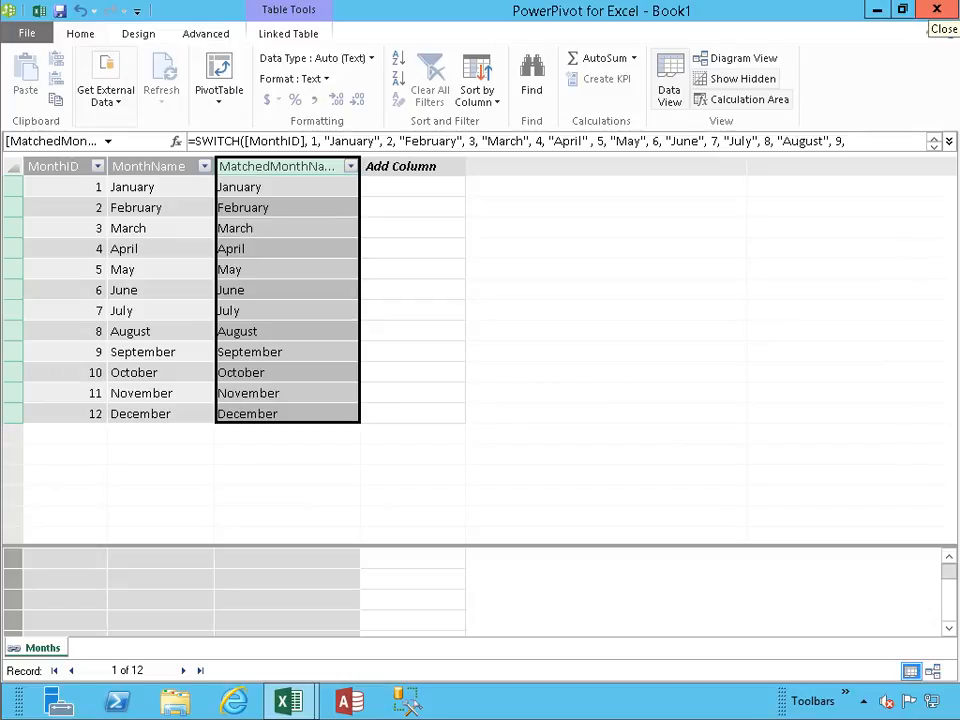
- Shorten the calculated column's name to MatchedMonth
double_click(316, 168)
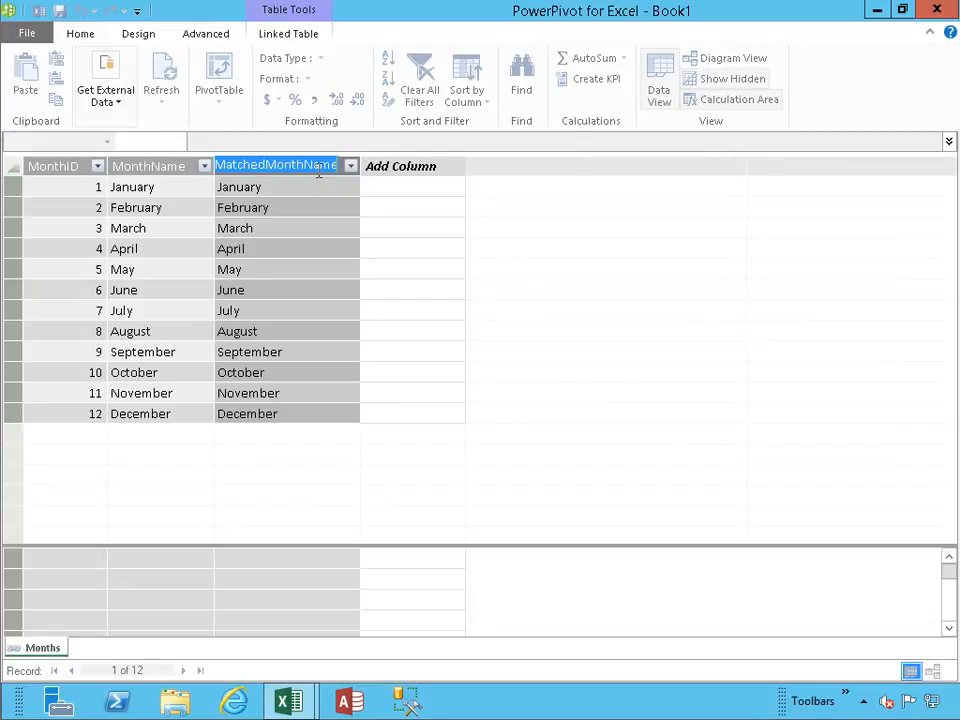
drag(305, 168, 340, 162)
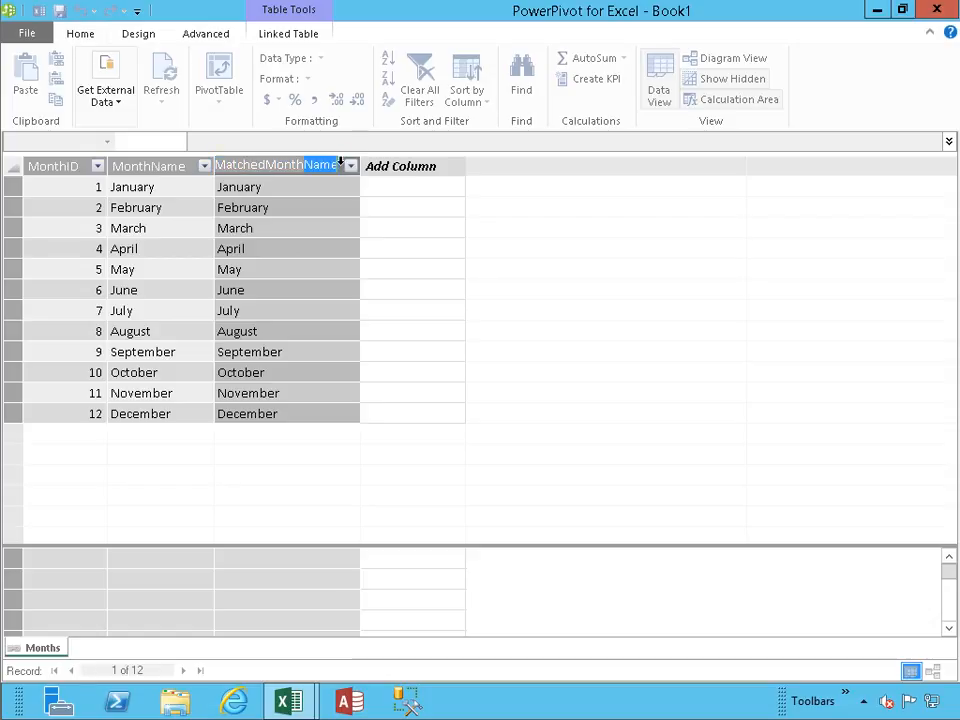
key(BackSpace)
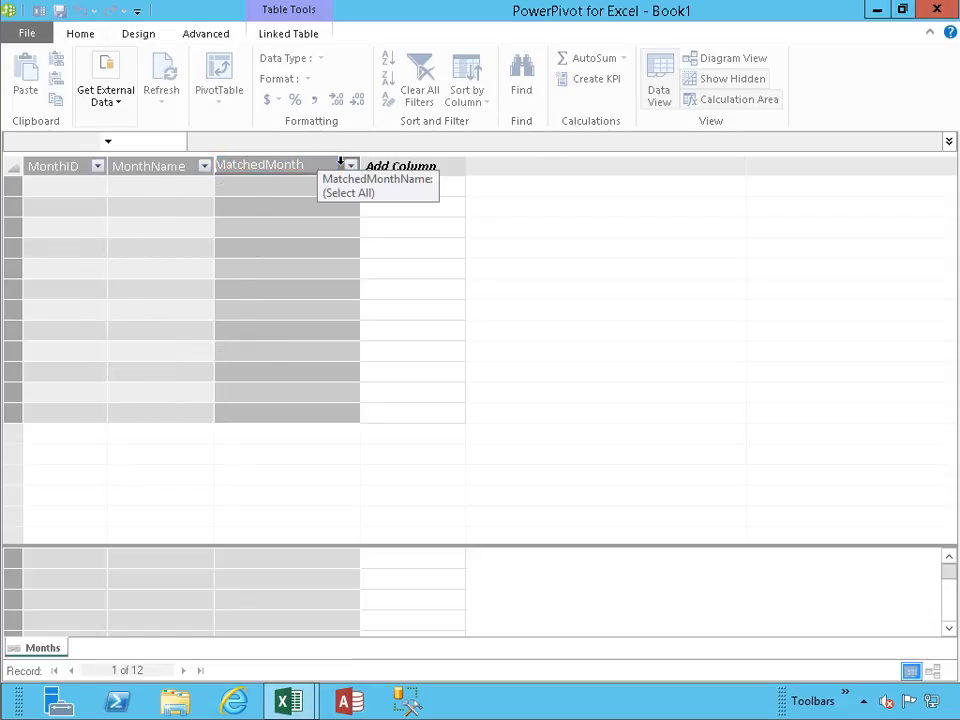
- Confirm the MatchedMonth name and begin a new calculated column with an IF returning "Q1" when [MonthID]<4
key(Return)
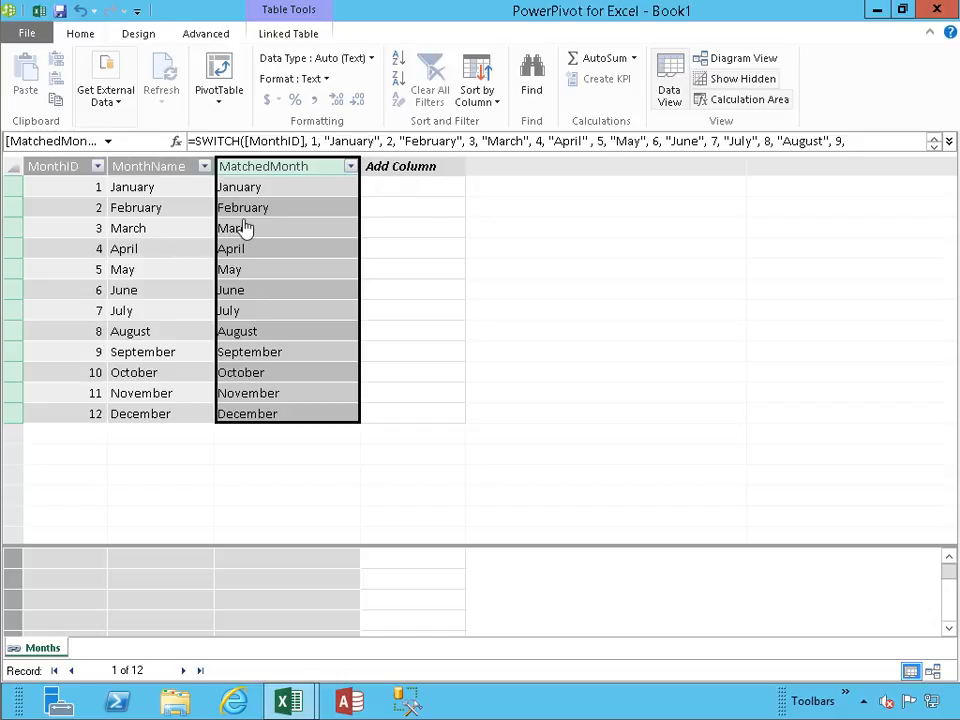
click(386, 186)
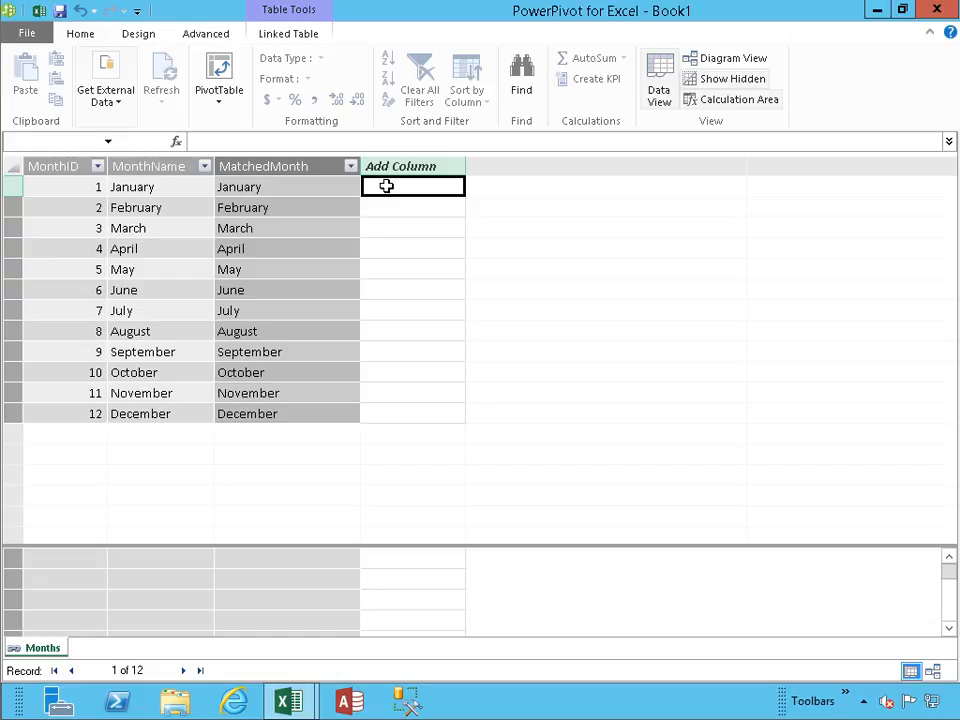
click(371, 142)
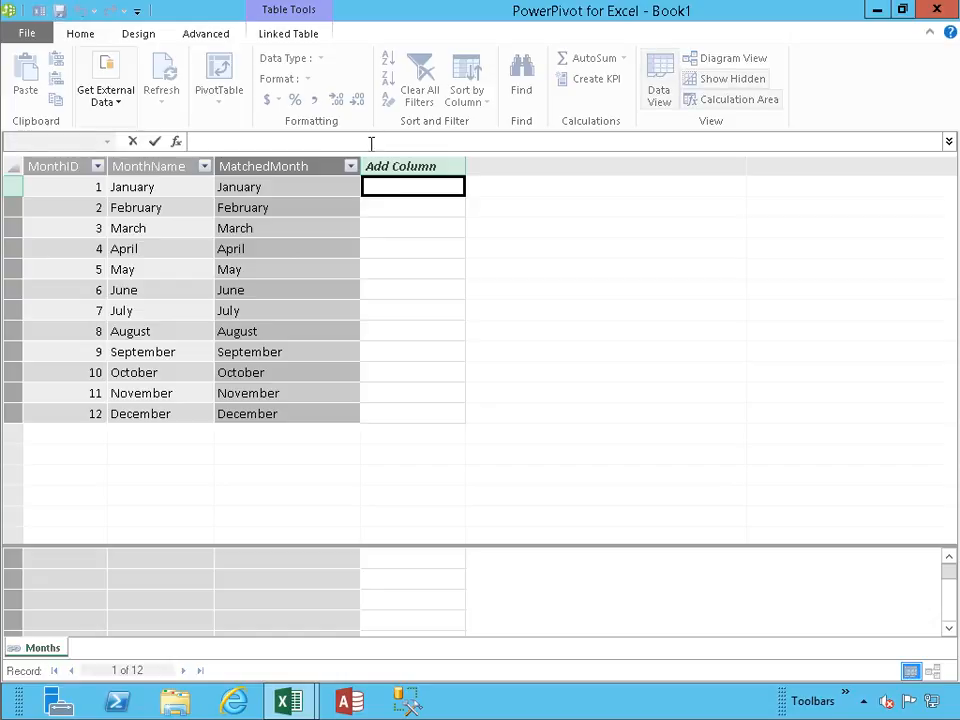
text(=IF)
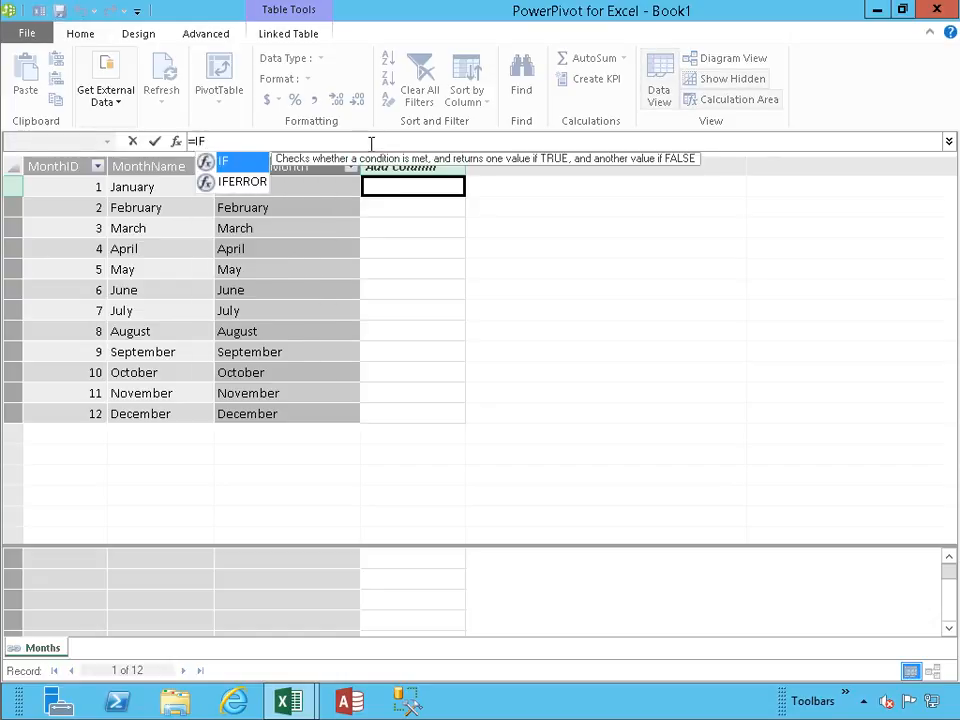
text(()
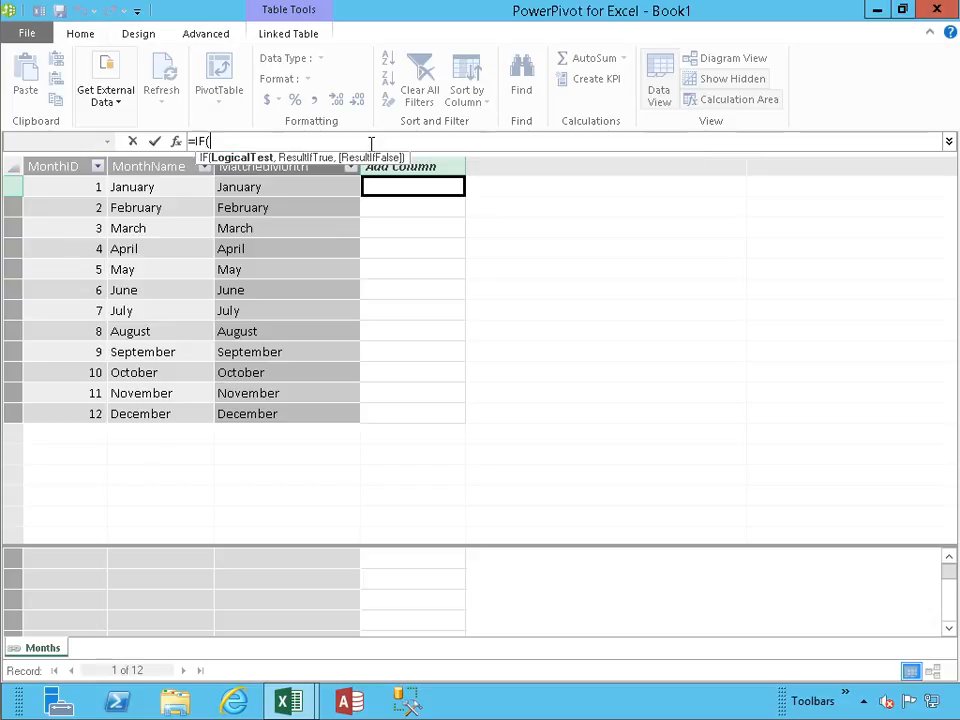
text([)
key(Down)
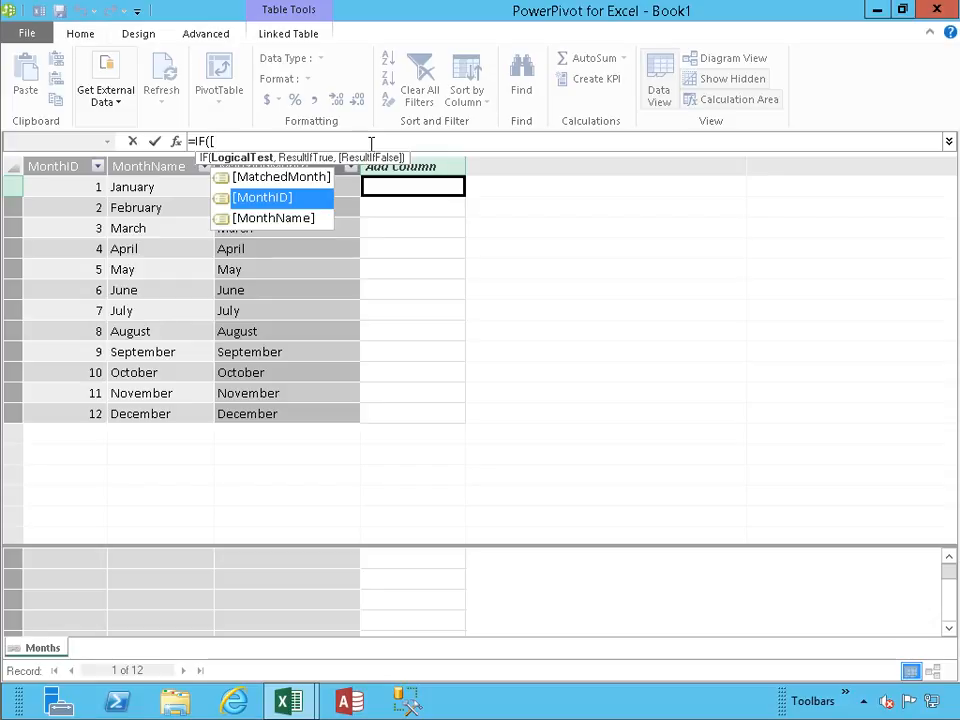
text(<)
key(BackSpace)
key(Down)
key(Tab)
text(<4)
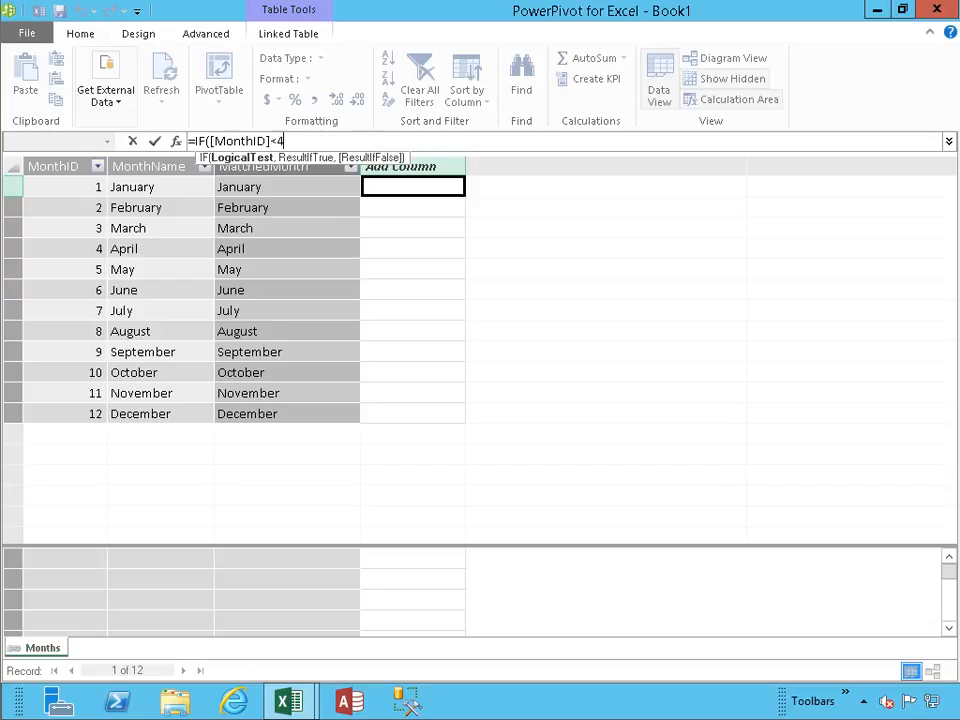
text(,"Q1")
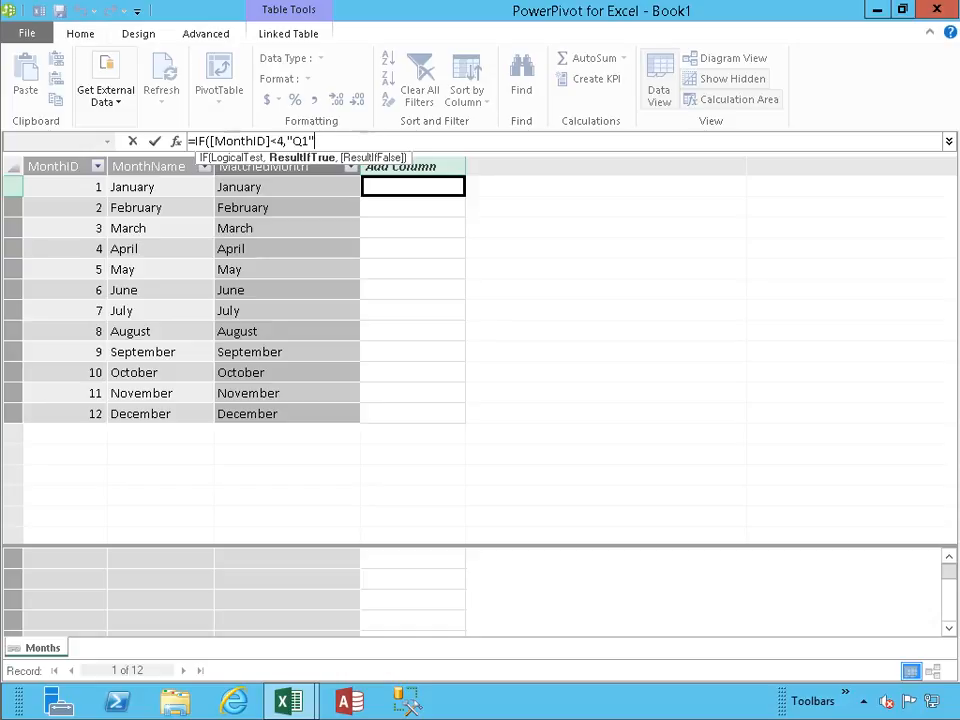
text(,)
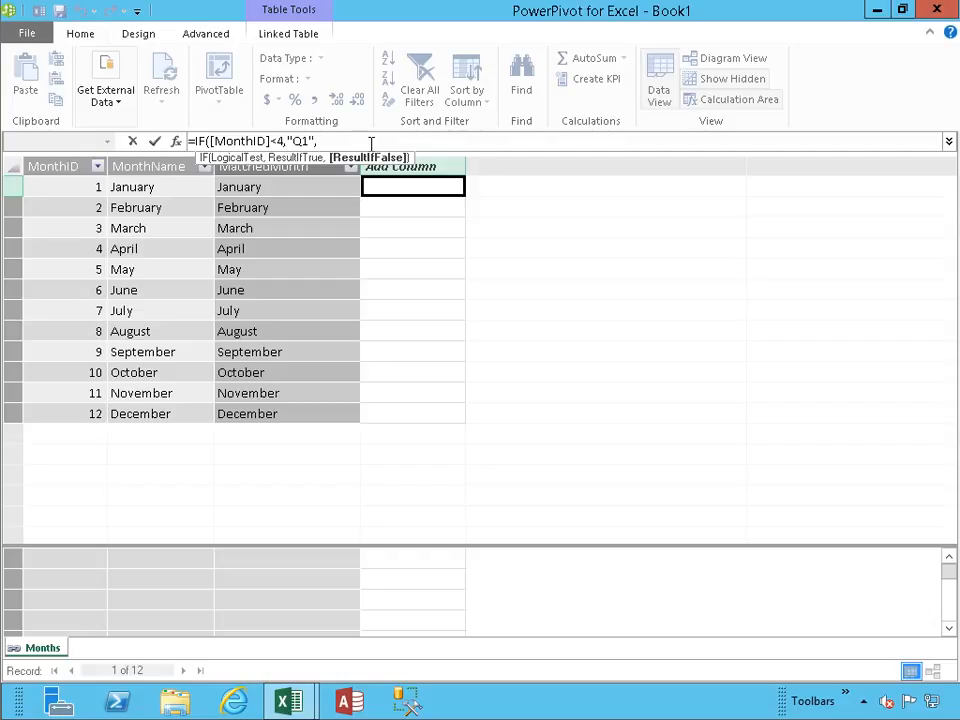
- Nest a second IF as the false result, returning "Q2" when [MonthID]<7
text(IF()
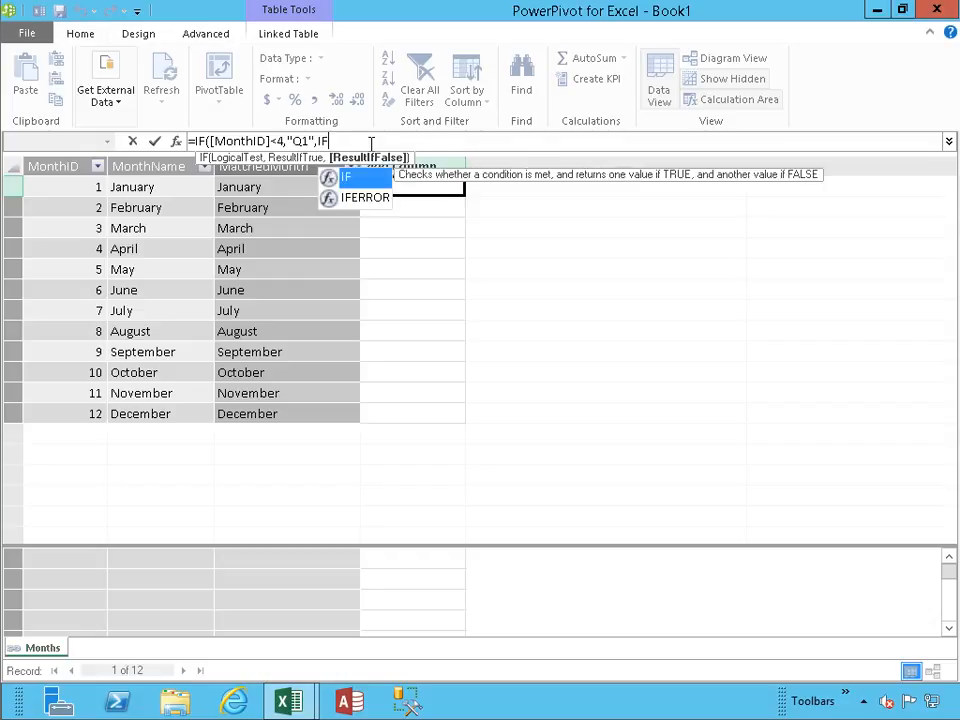
text([)
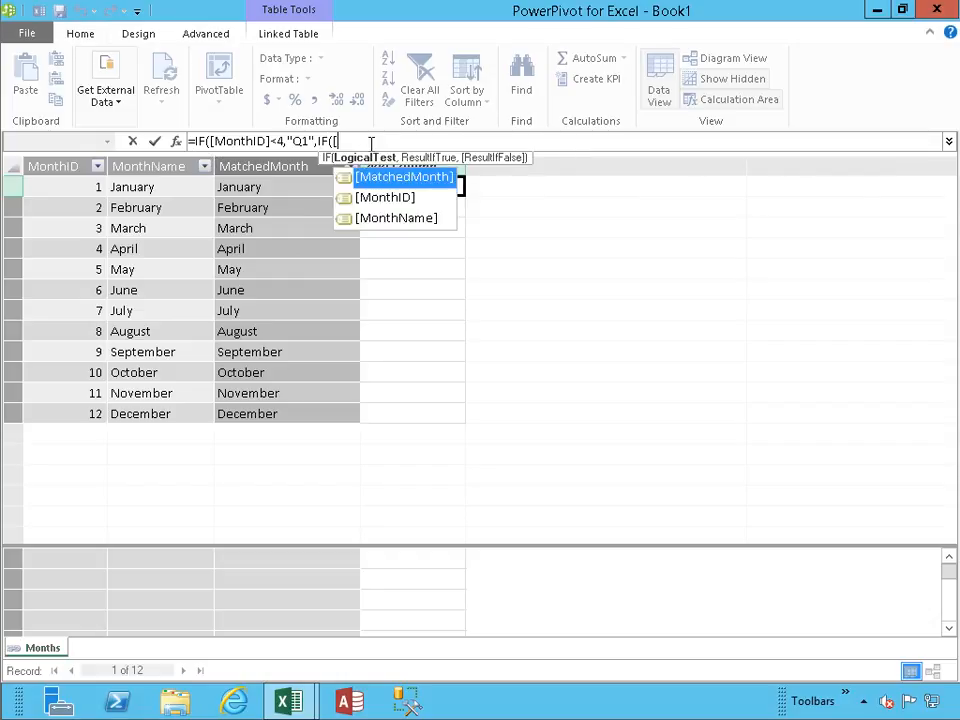
key(Down)
key(Tab)
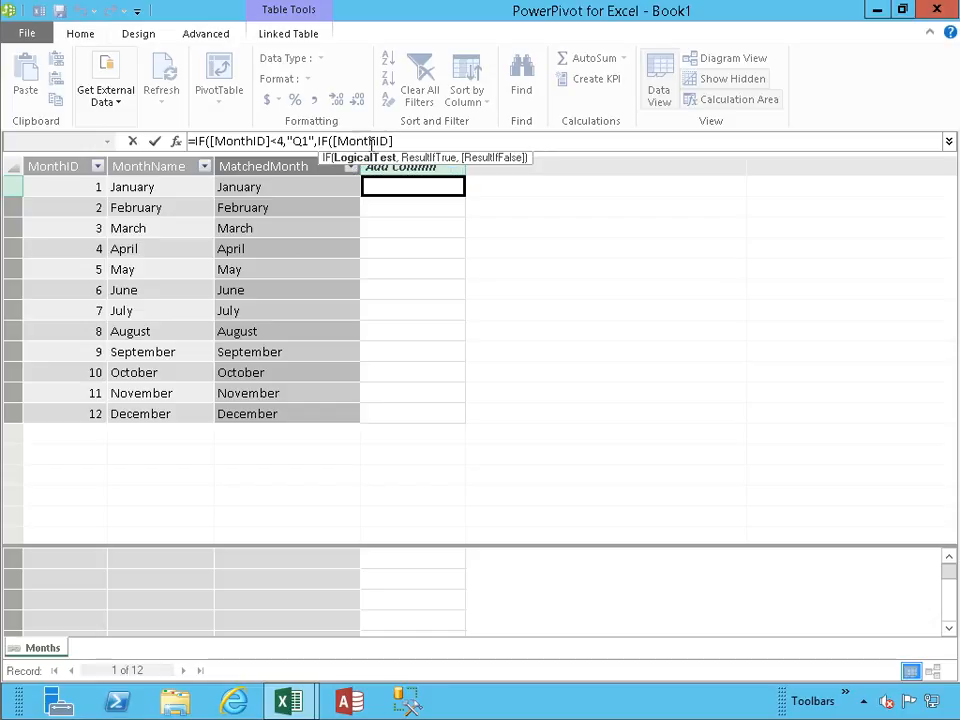
text(<7)
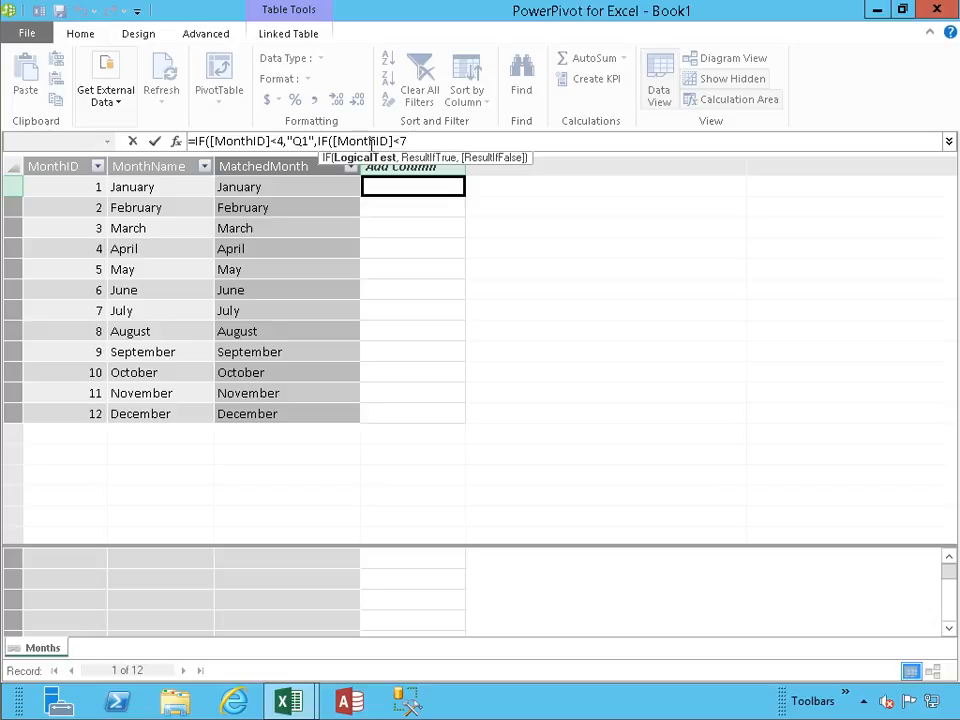
text(,"Q)
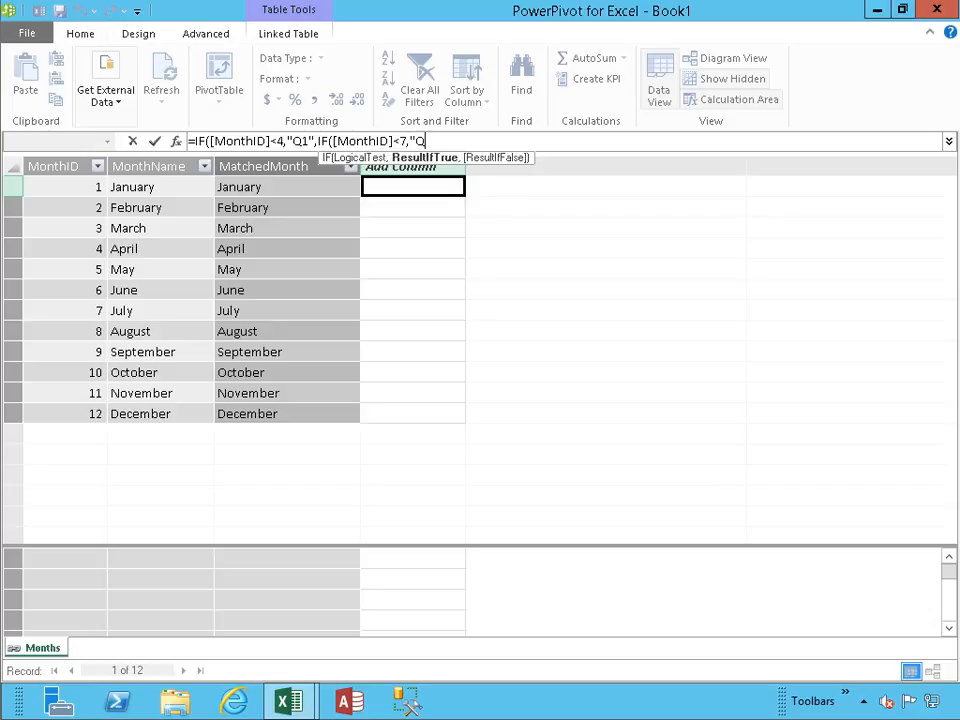
text(2",)
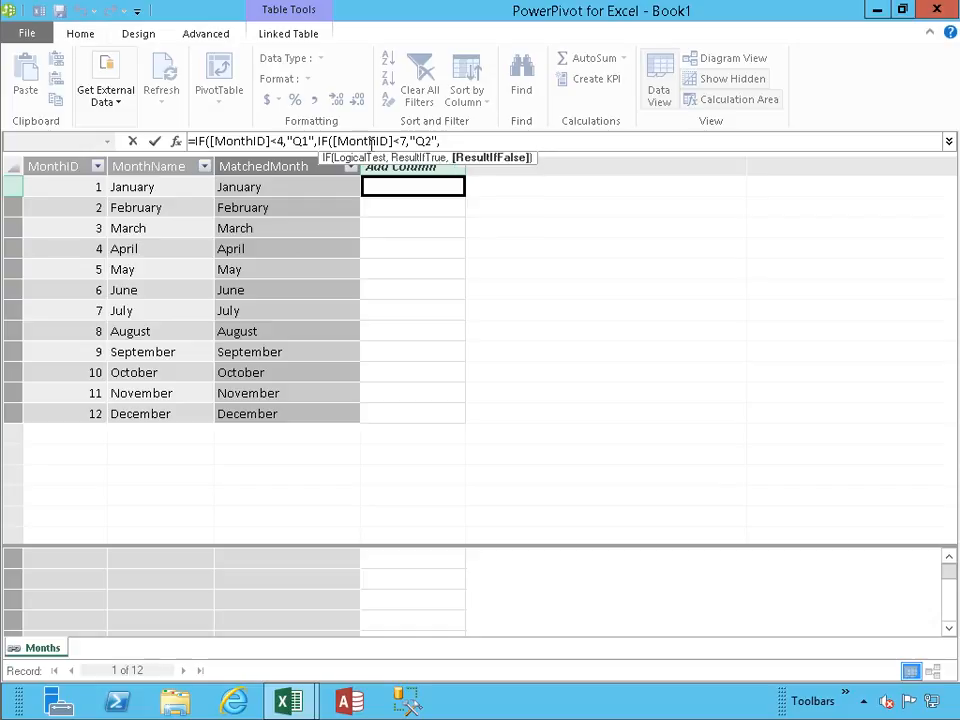
- Nest a third IF in the formula, returning "Q3" when [MonthID]<10
text(IF)
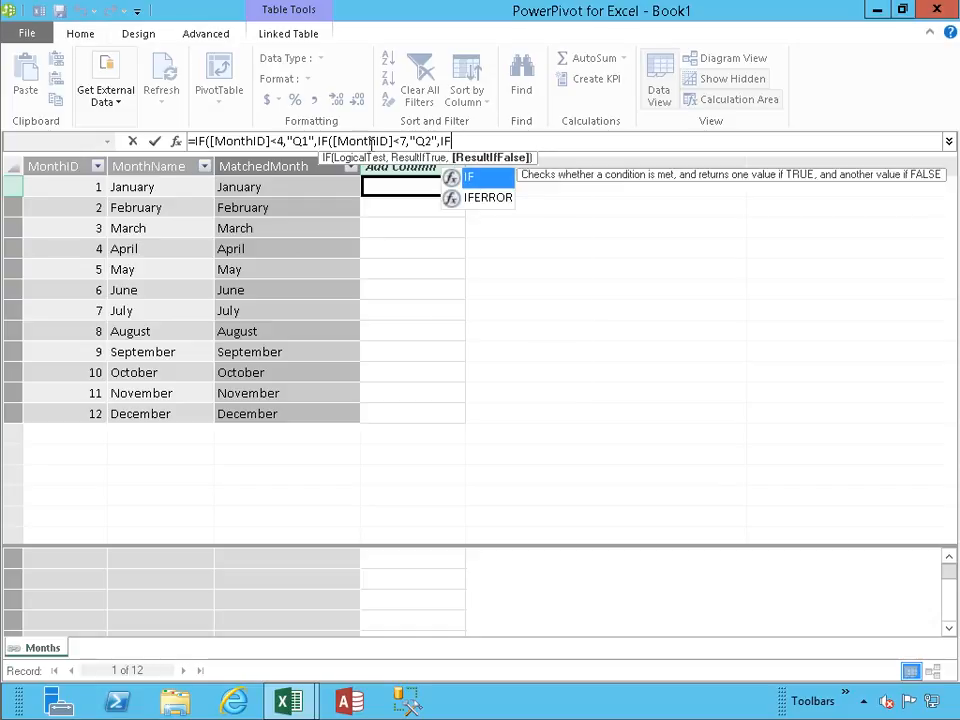
text(([)
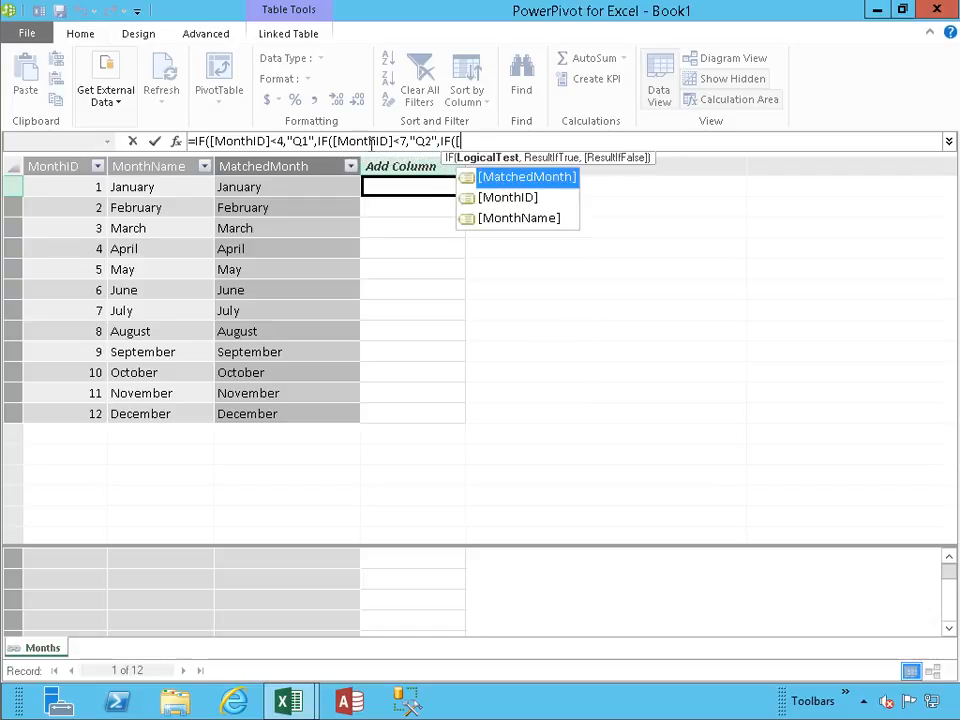
key(Down)
key(Tab)
text(<)
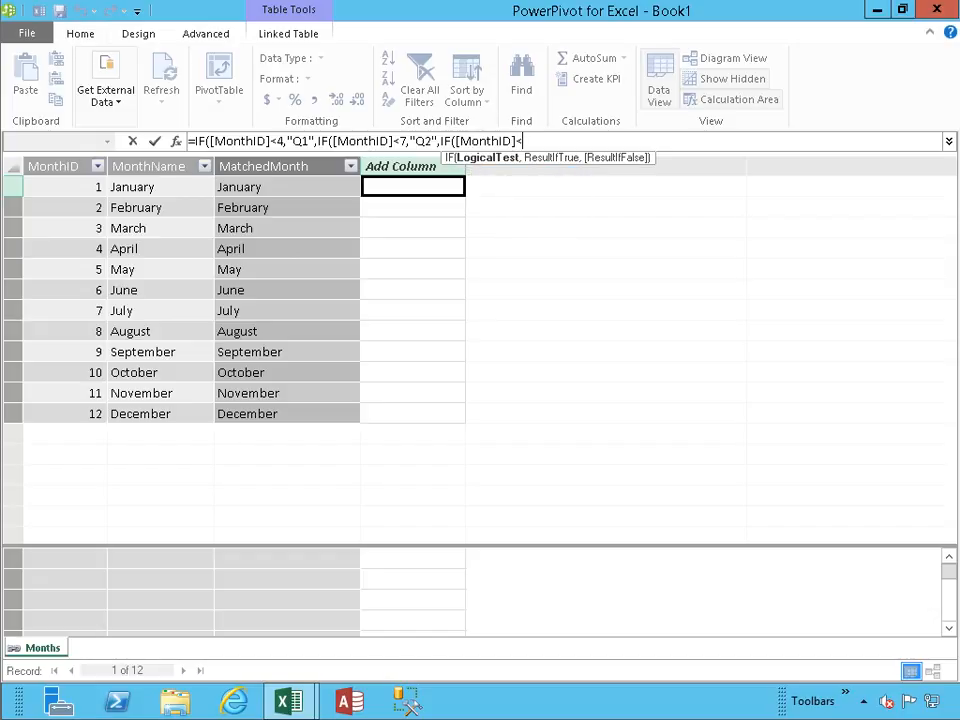
text(10,"Q3")
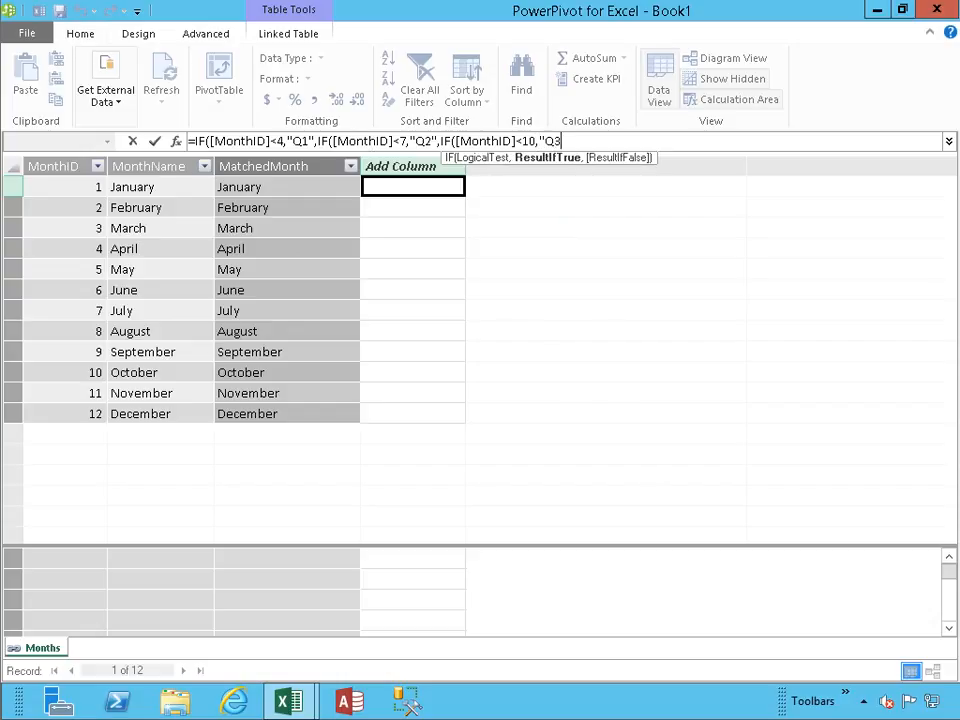
text(,)
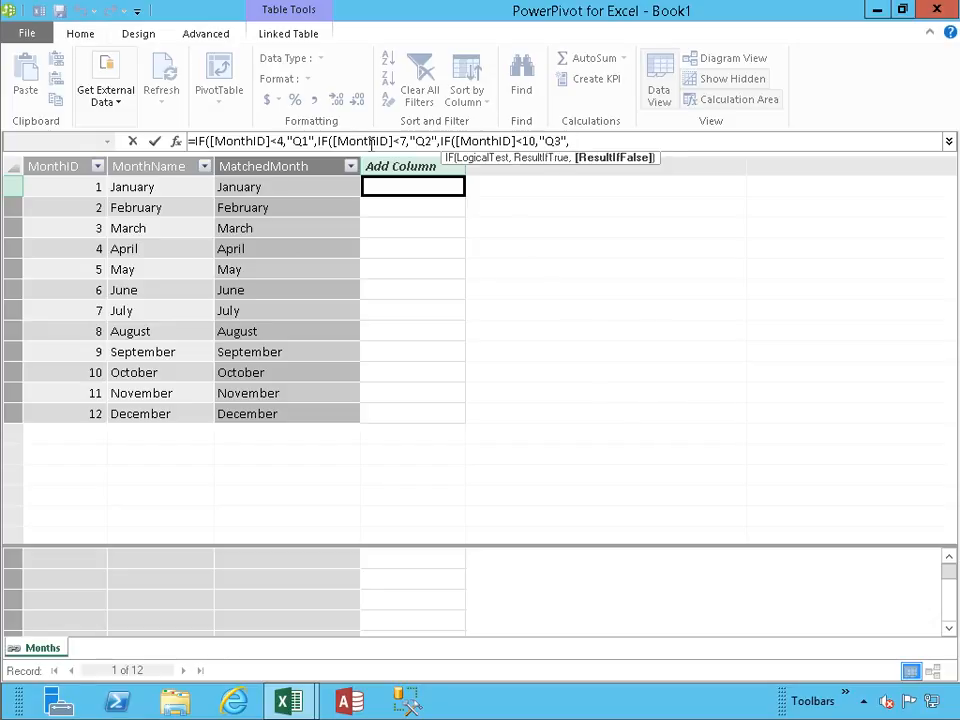
- Complete the formula with a nested IF returning "Q4" when [MonthID]<13, and check the quarters assigned from March to September
text(IF([MonthID])
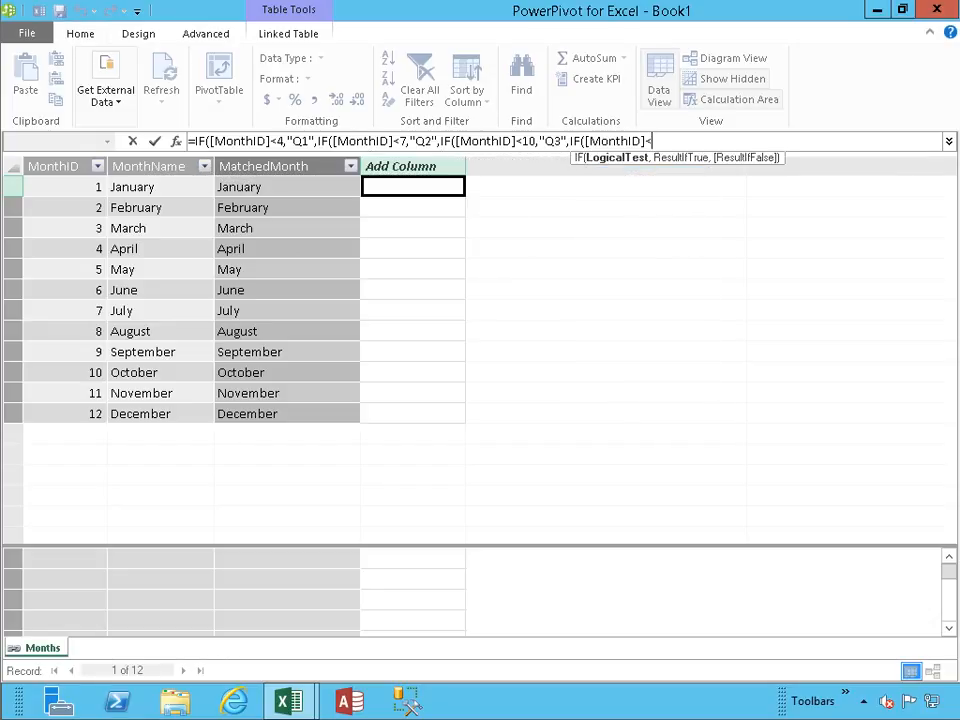
text(<13,"Q4")))
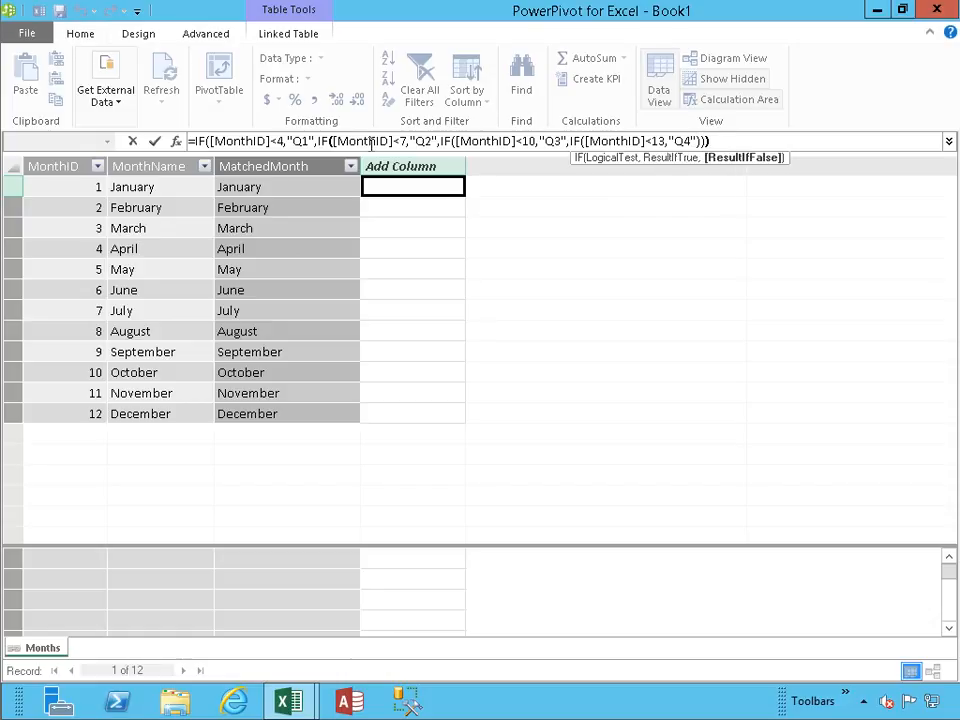
text())
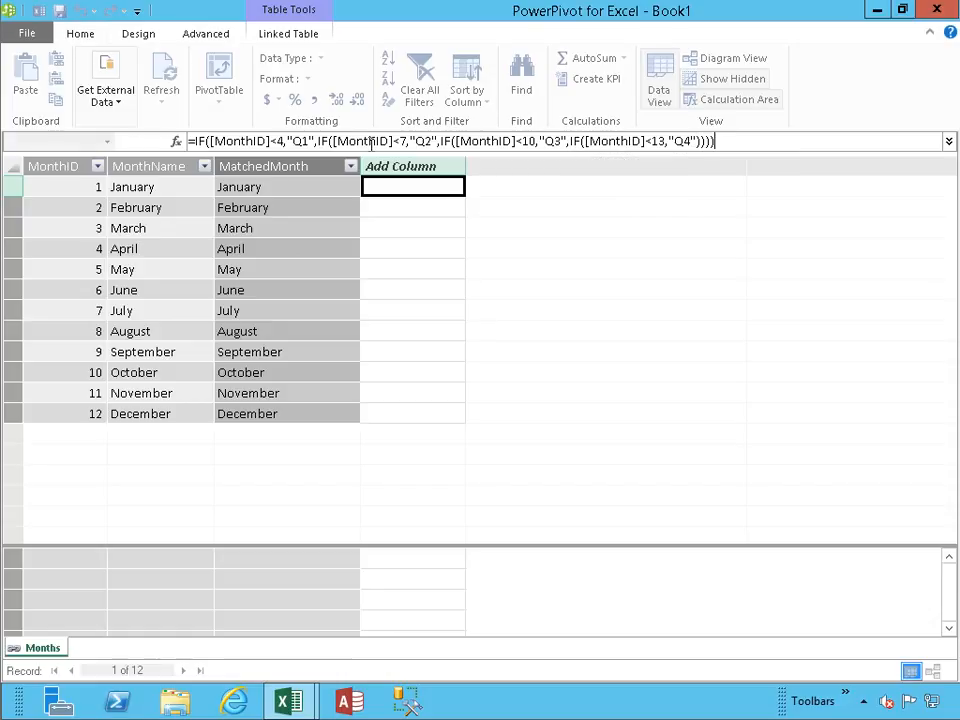
key(Return)
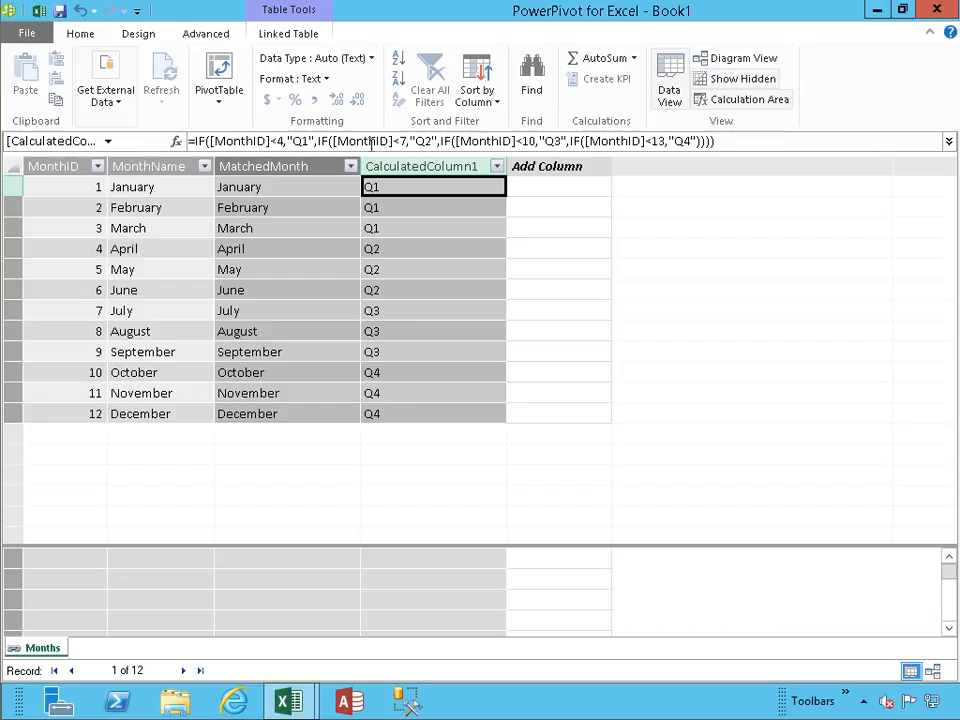
click(380, 231)
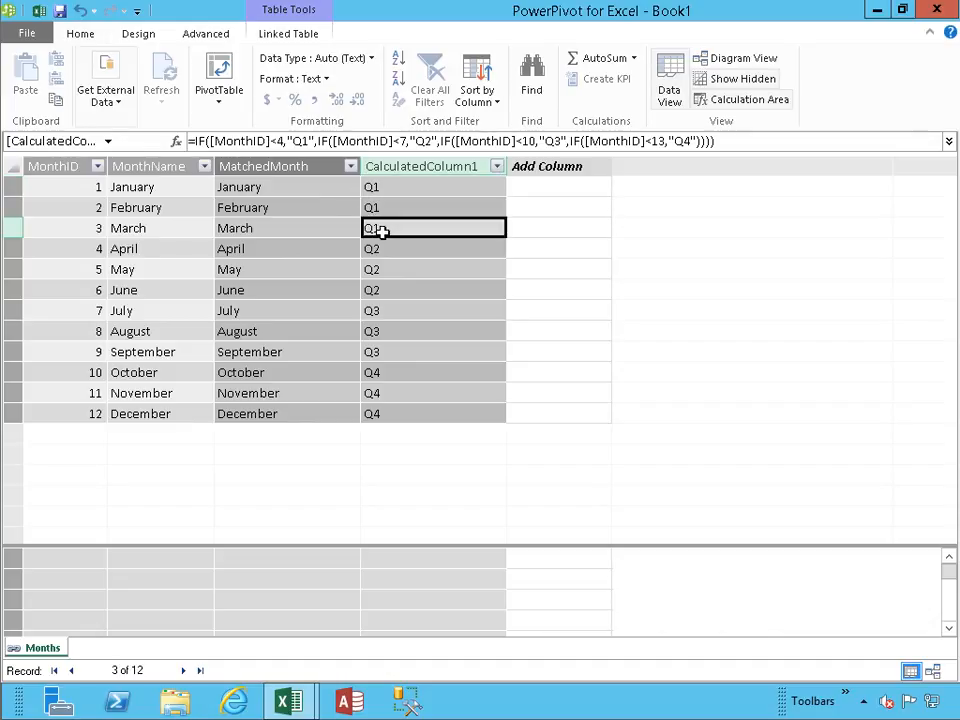
click(390, 249)
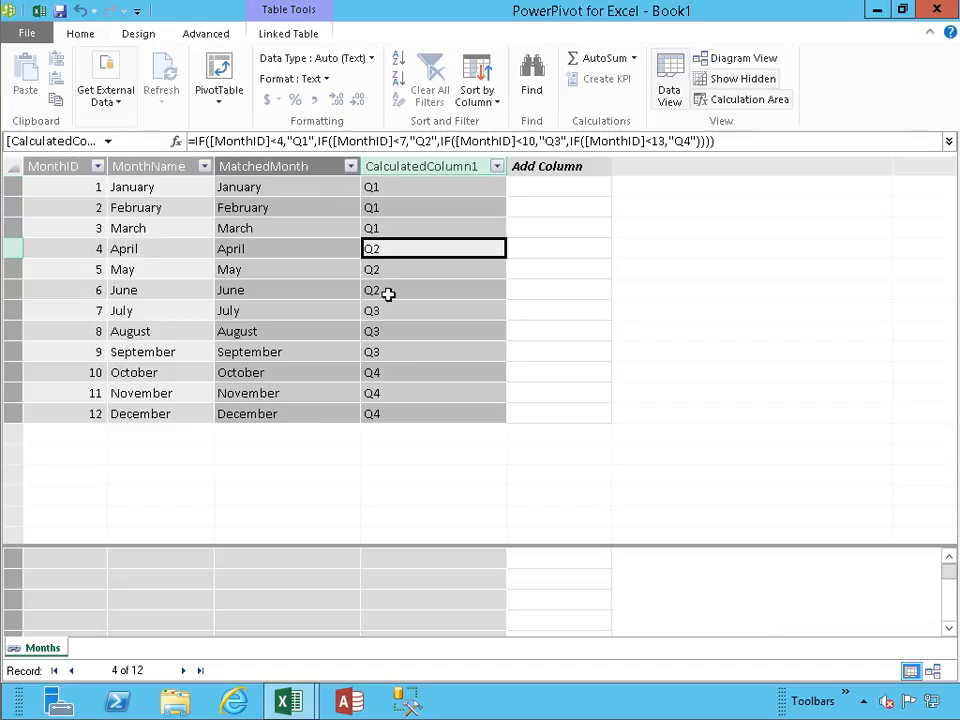
click(388, 291)
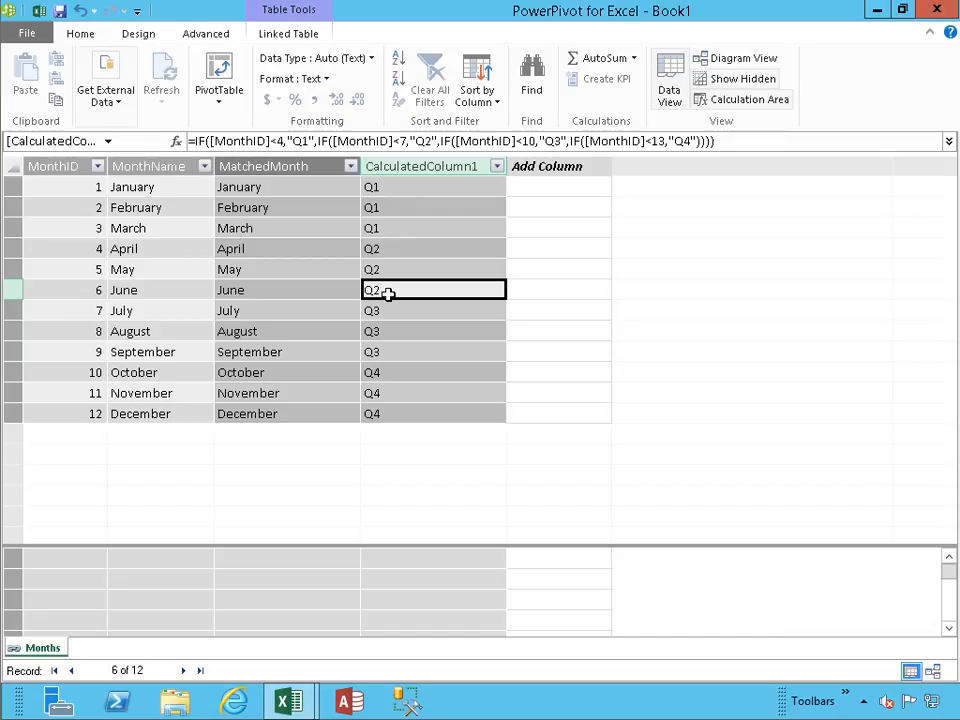
click(388, 311)
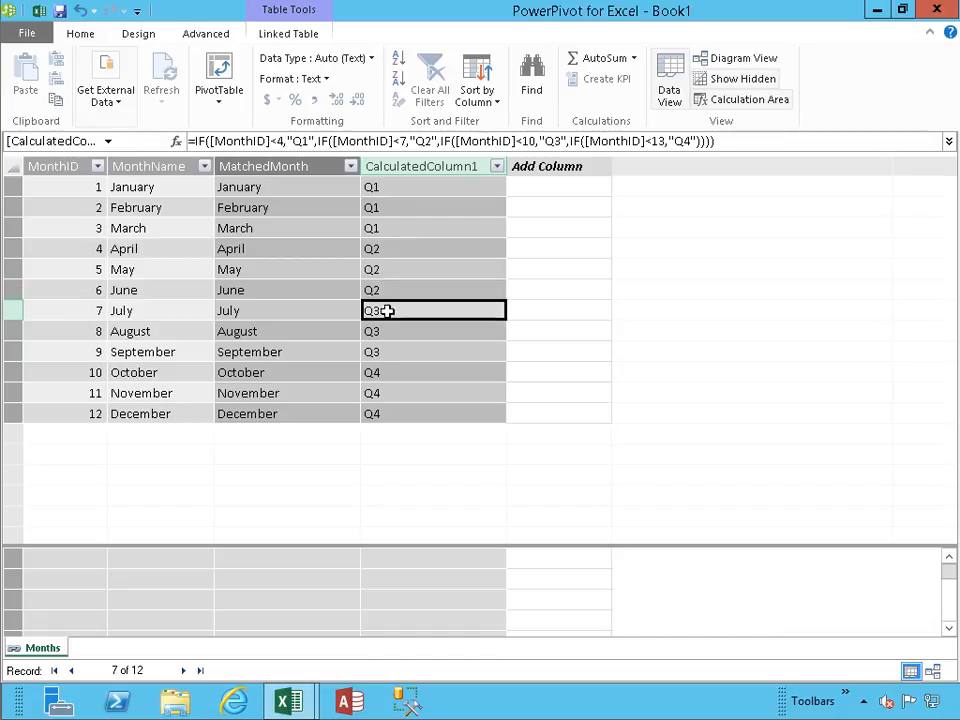
click(383, 350)
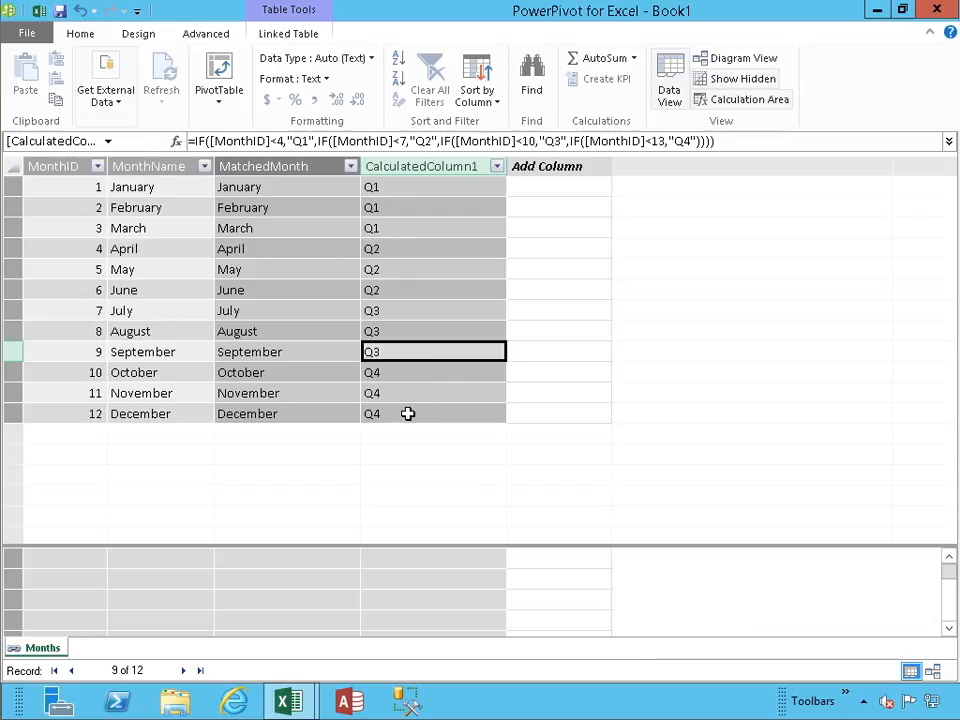
- Rename the nested IF calculated column as Quarter
double_click(450, 166)
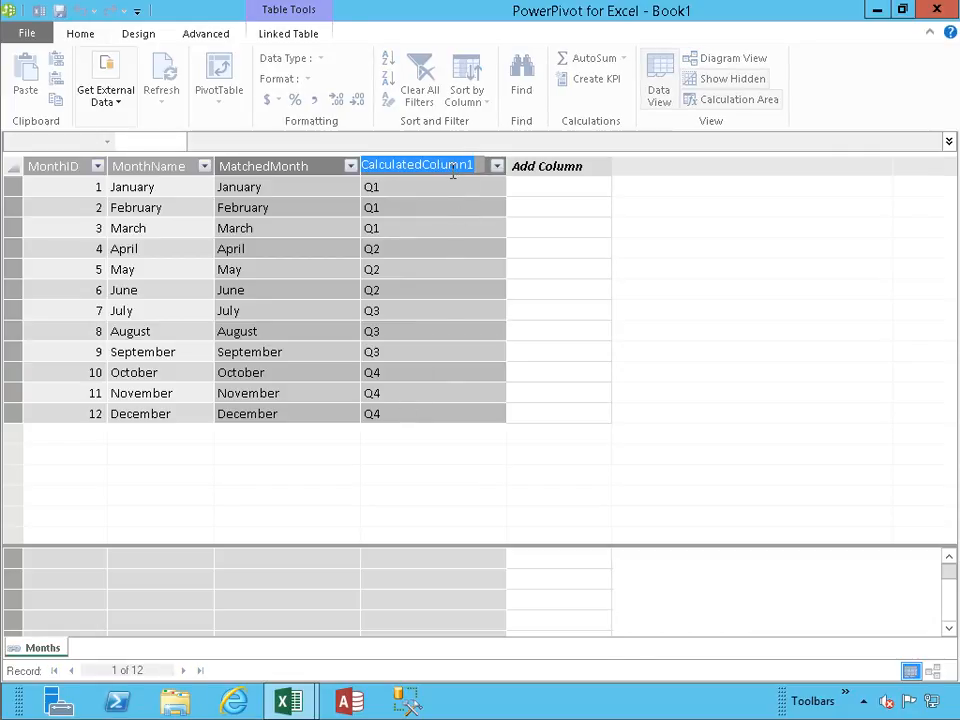
text(Quarters)
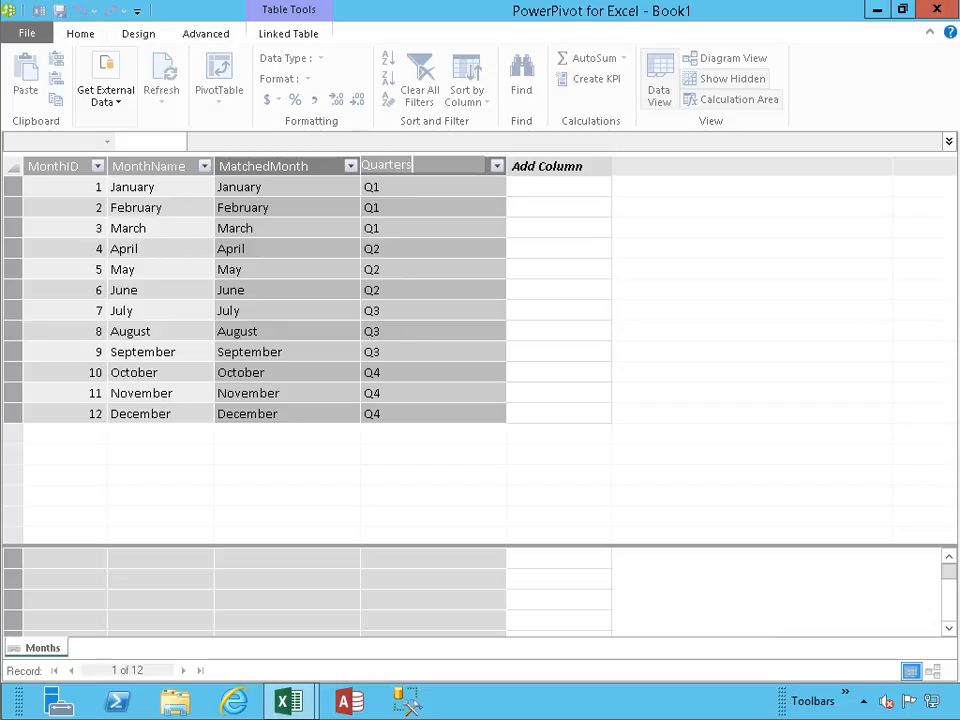
key(BackSpace)
key(Return)
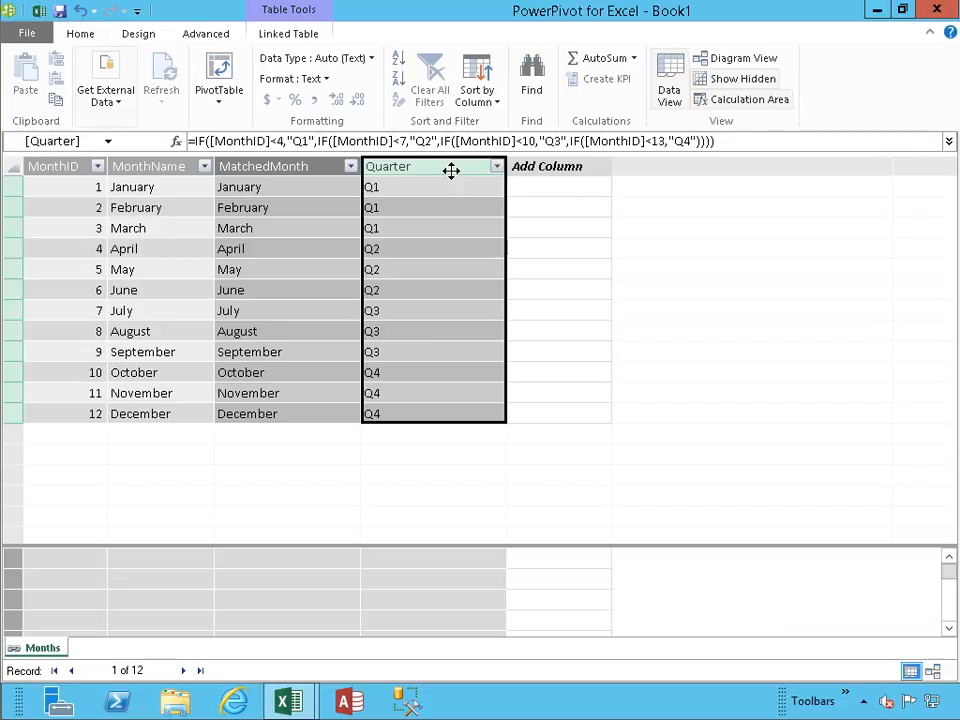
- Start an AND formula in a new calculated column with [MatchedMonth]<>"" as its first condition
click(545, 183)
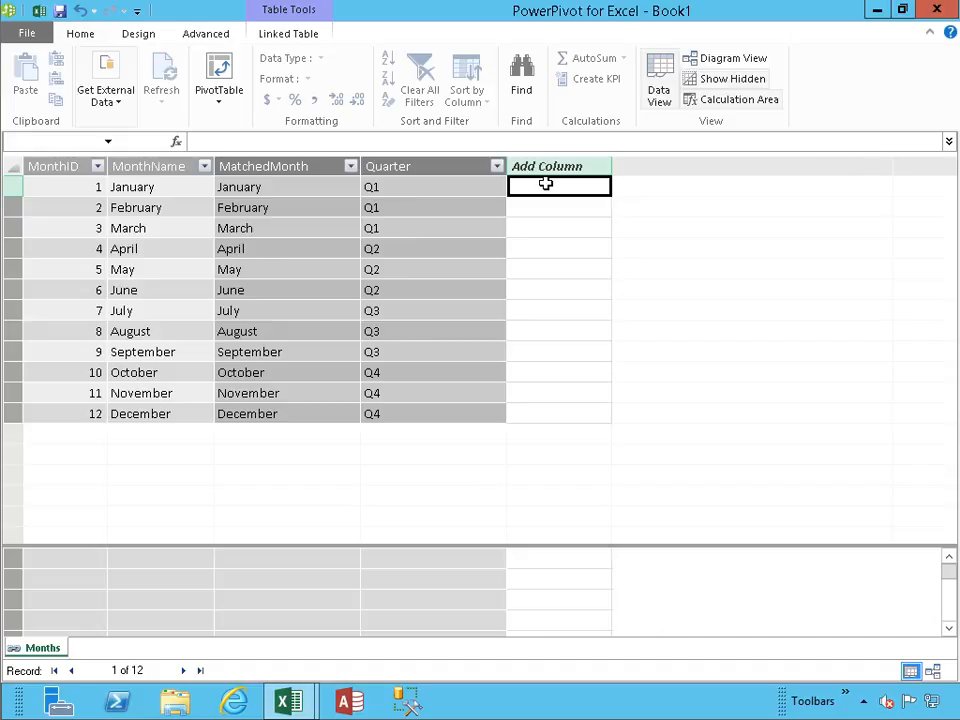
text(=AND)
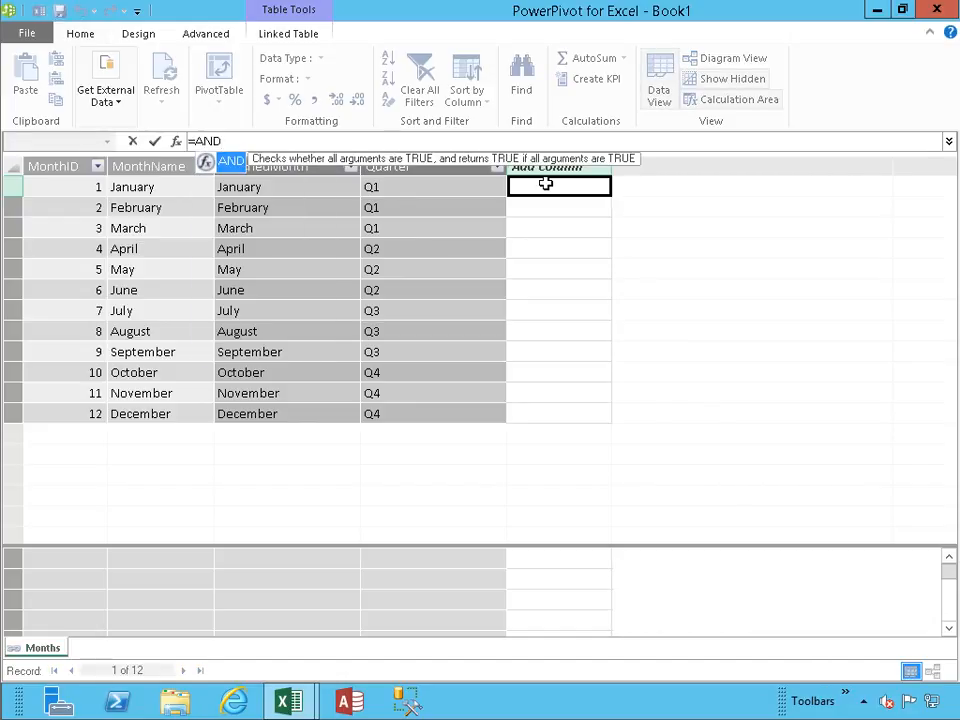
text(([m)
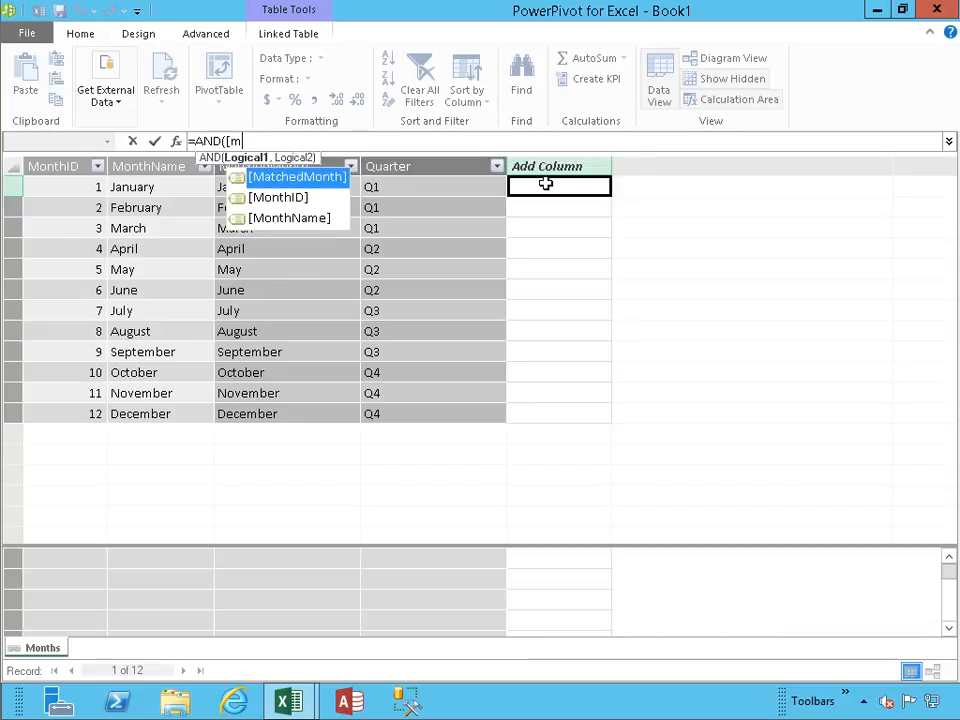
key(Tab)
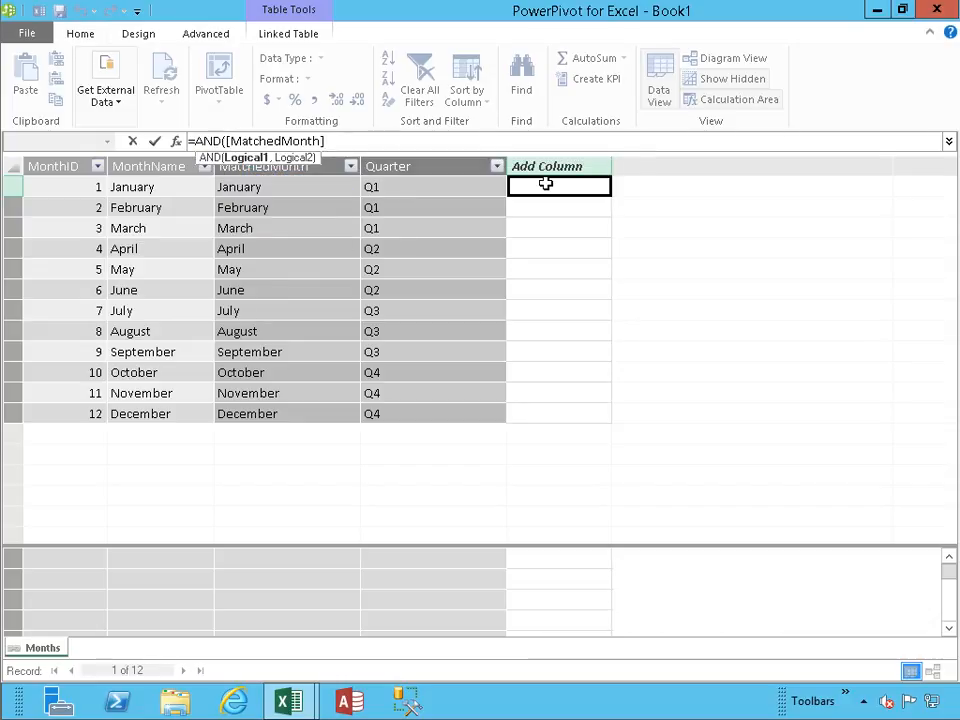
text(<>"")
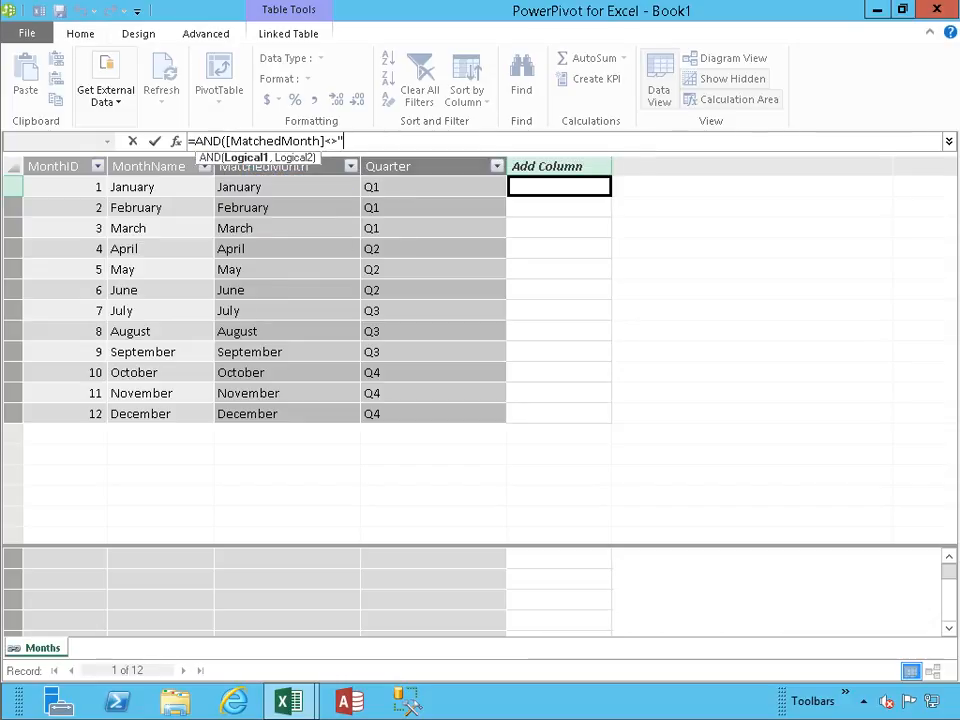
text(,)
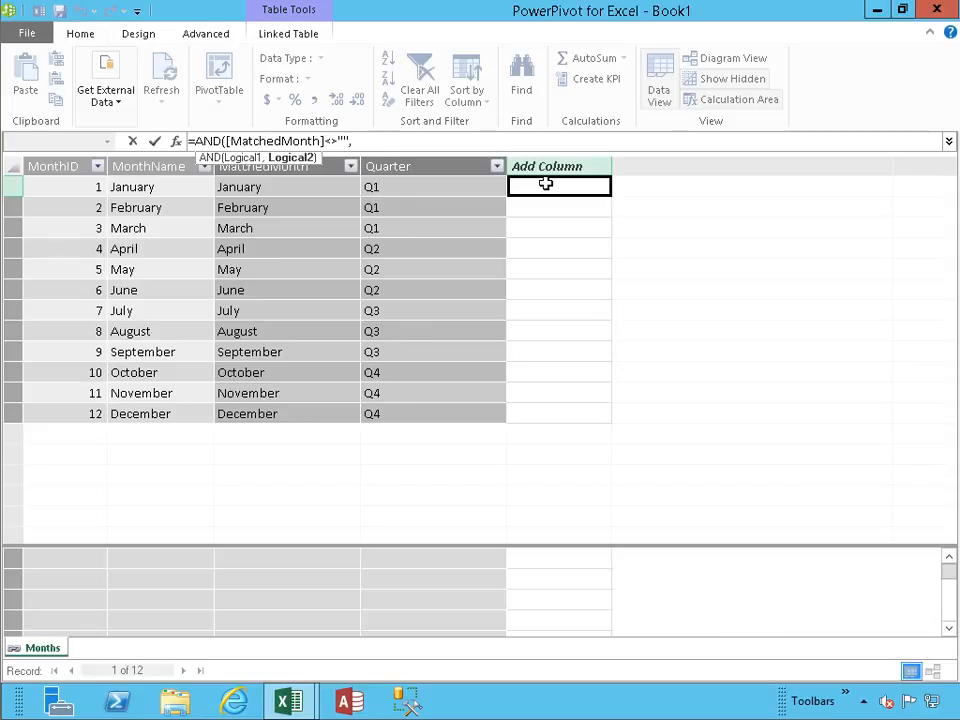
- Complete the AND formula with [Quarter]<>"" as the second condition and commit it
text([)
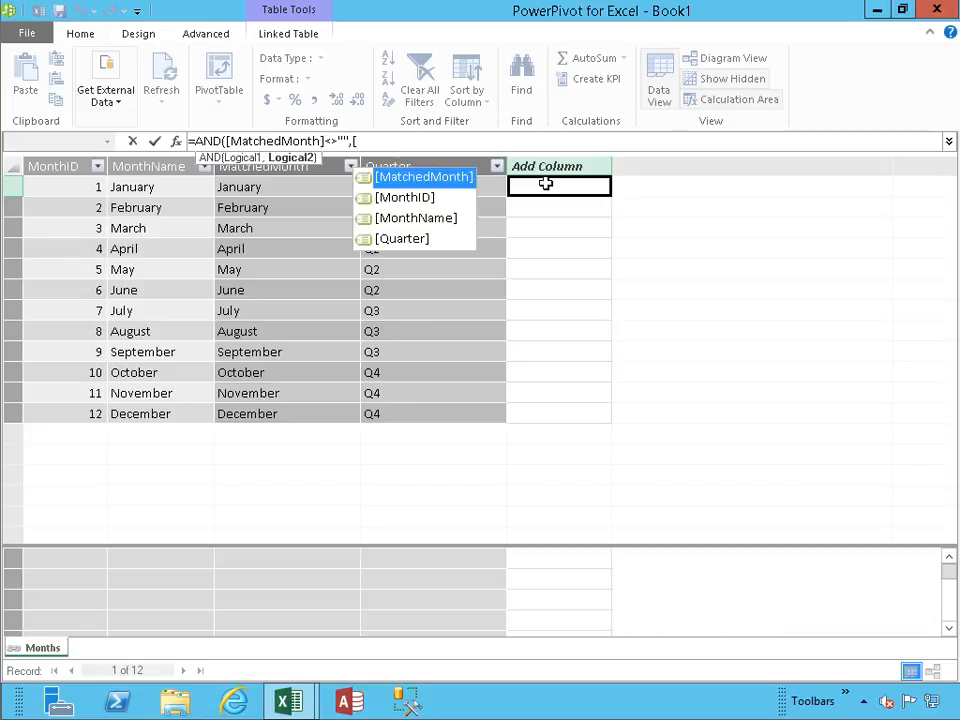
key(Down)
key(Down)
key(Down)
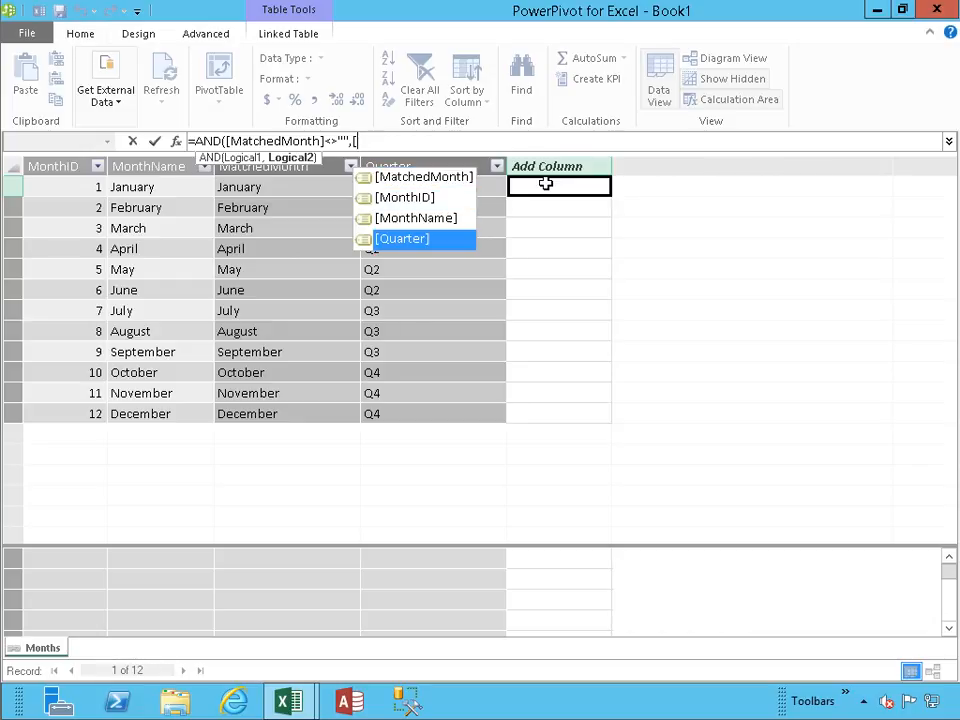
key(Tab)
text(<>""))
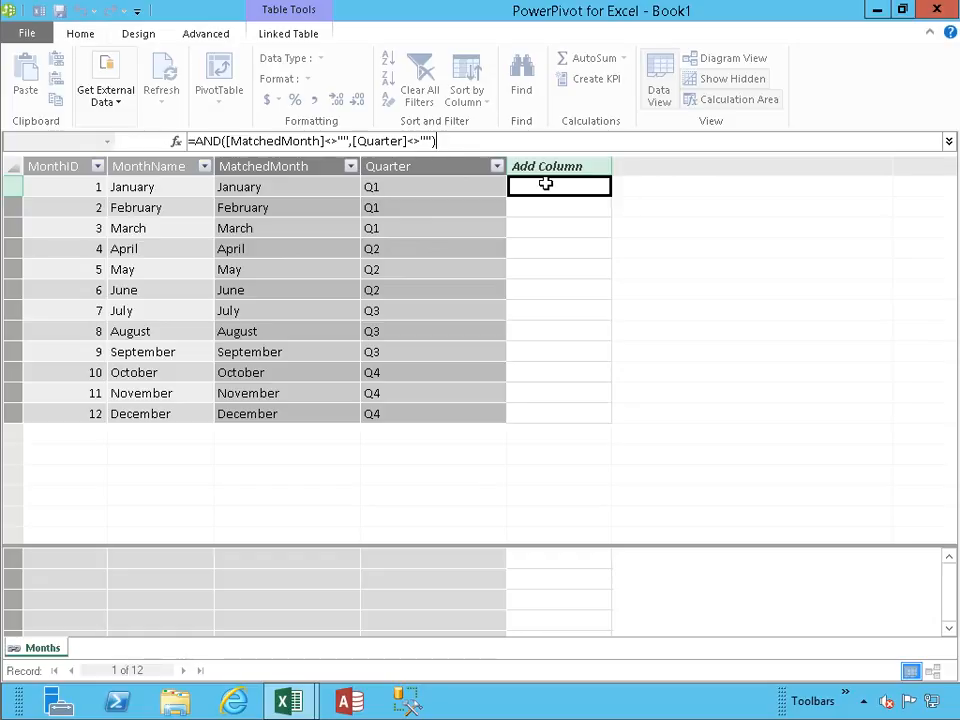
key(Return)
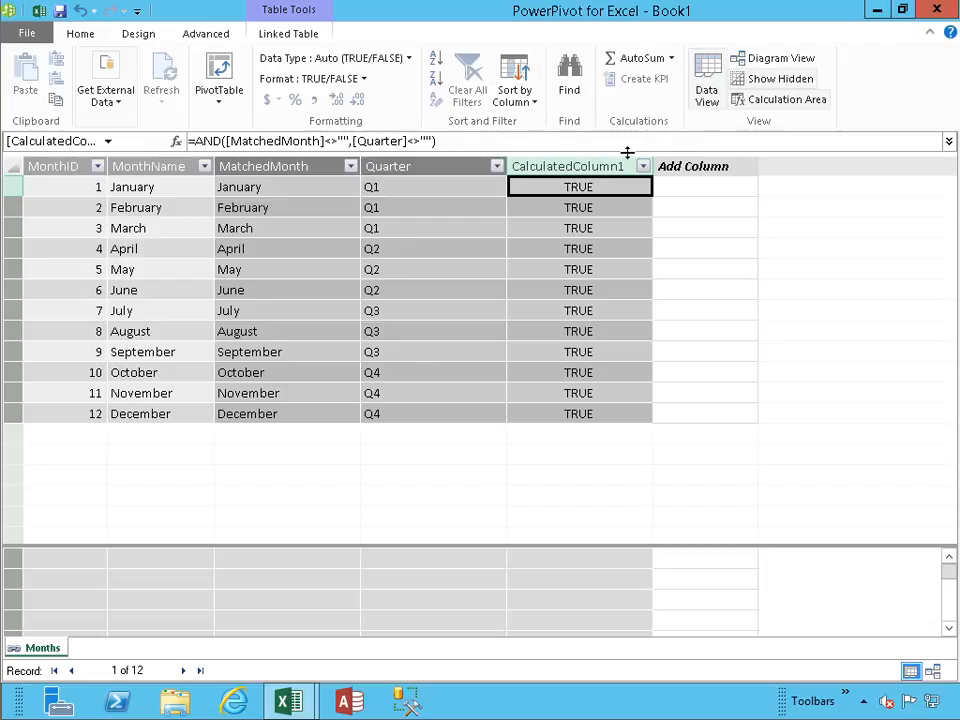
- Rename the AND calculated column as MatchedMonthAndQuarter
click(583, 166)
double_click(581, 165)
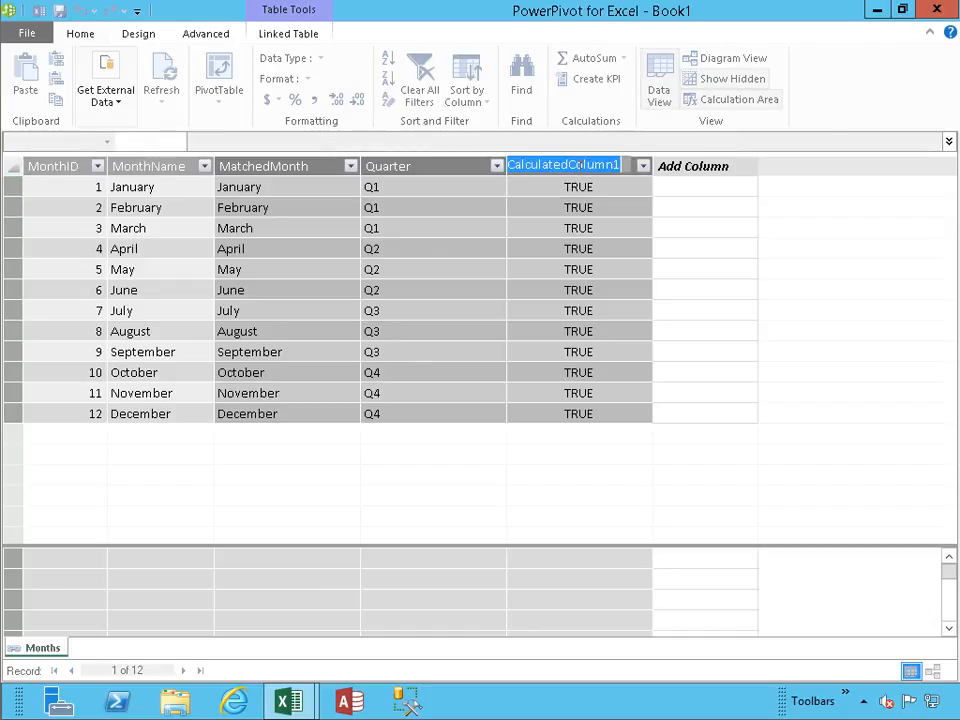
text(Mat)
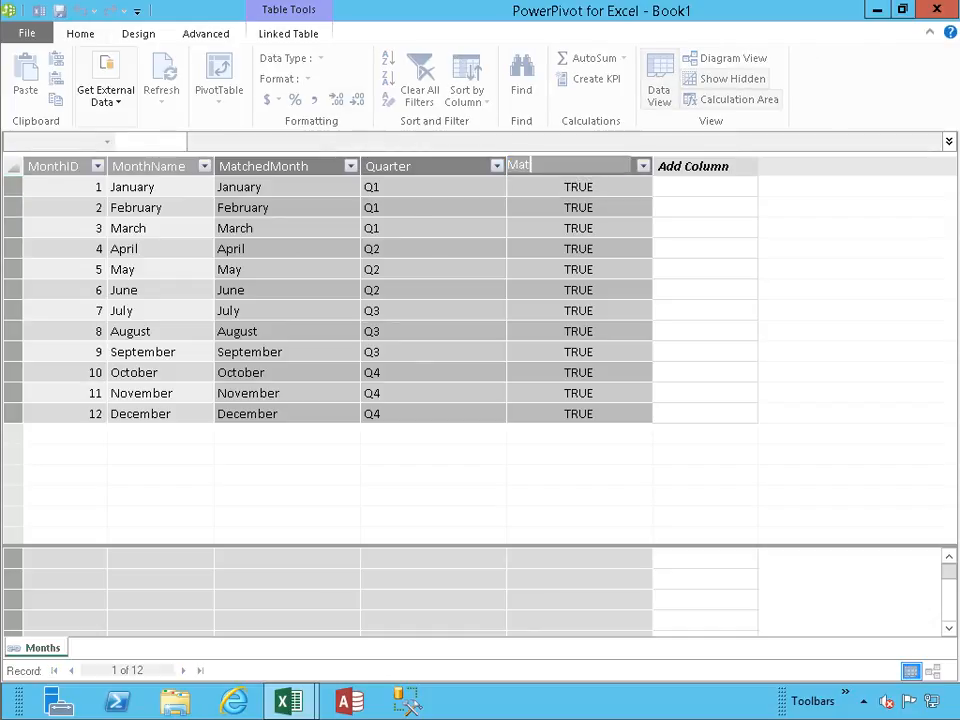
text(chedMonthAndQuarter)
key(Return)
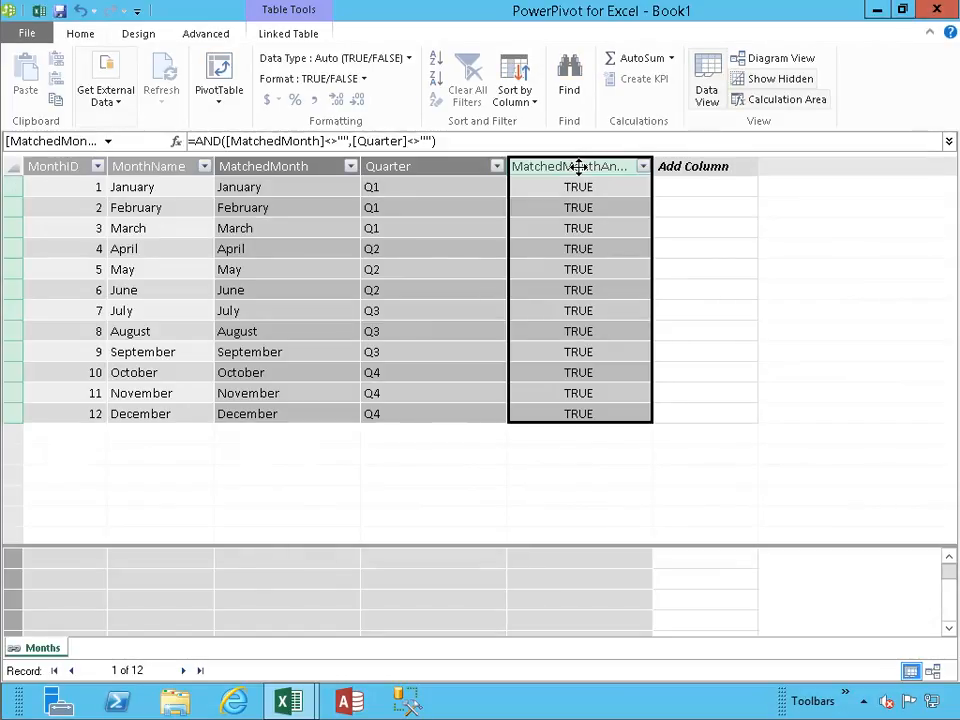
- Start an OR formula in the next new column with [MatchedMonth]="" as its first condition
click(687, 192)
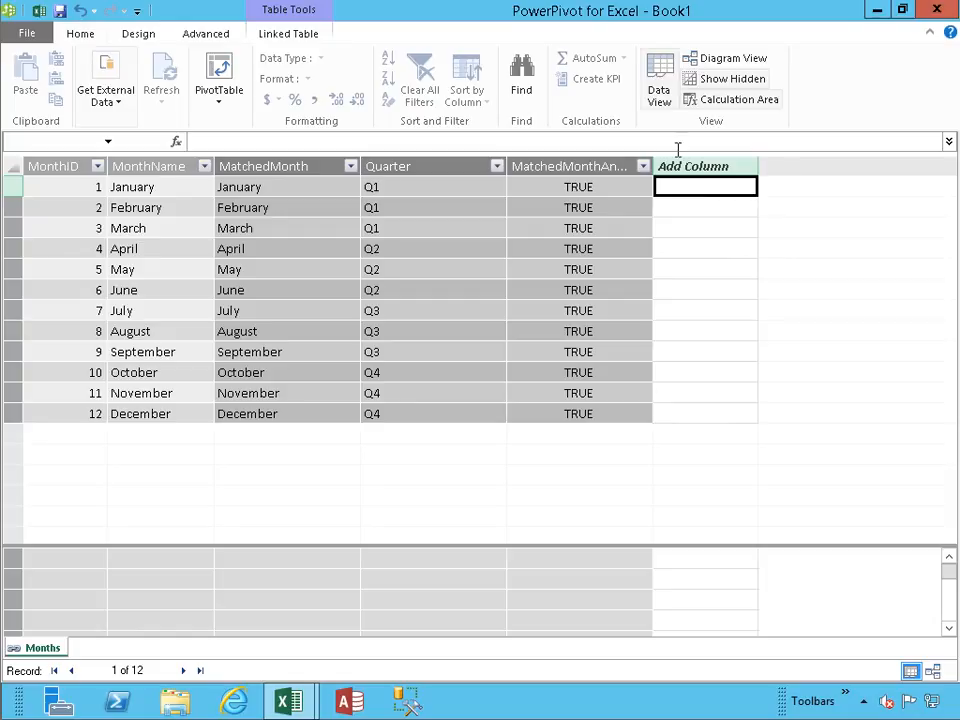
click(599, 142)
text(=)
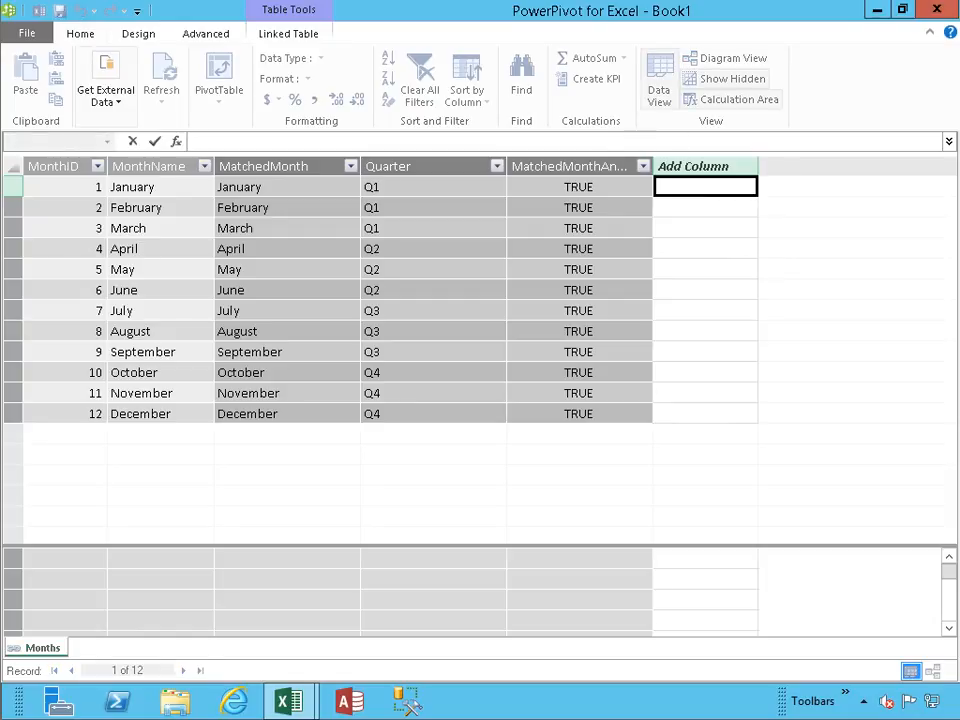
text(OR()
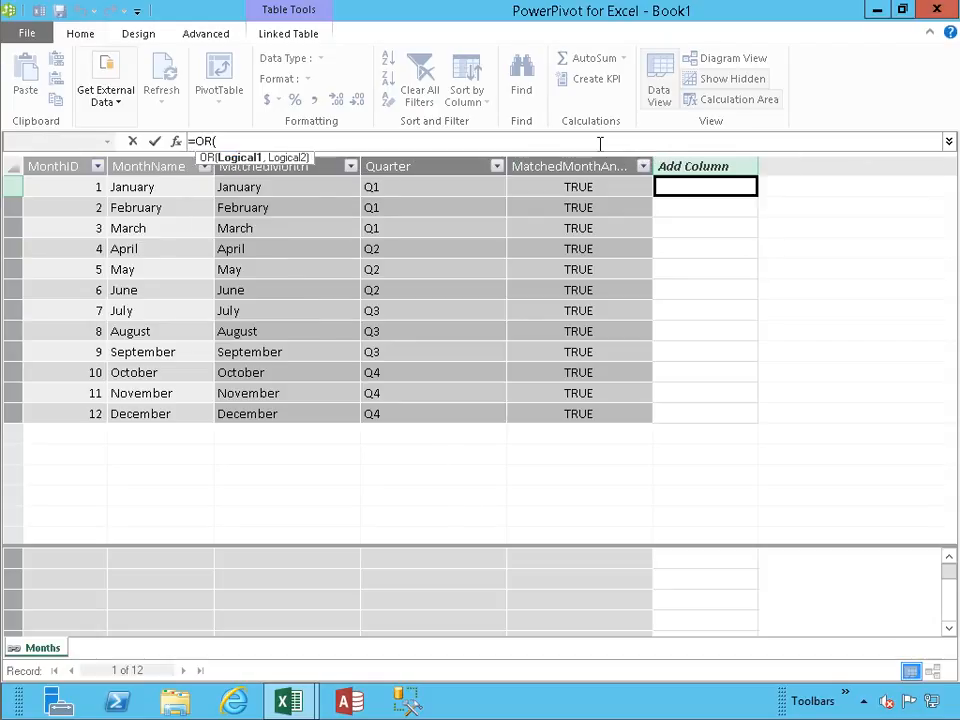
text([MatchedMonth])
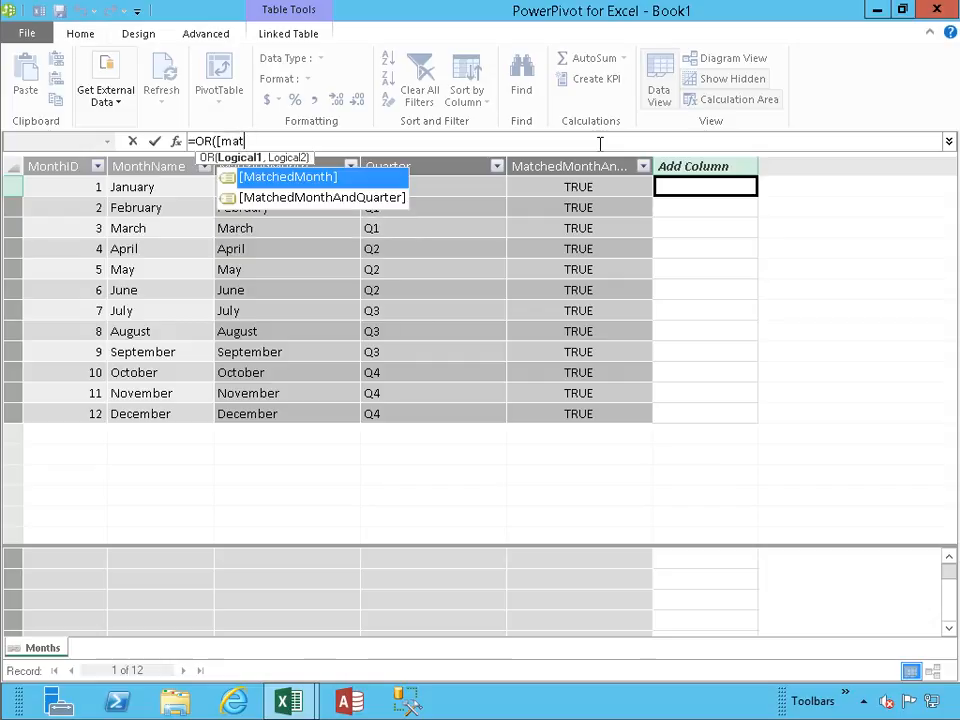
text(="",)
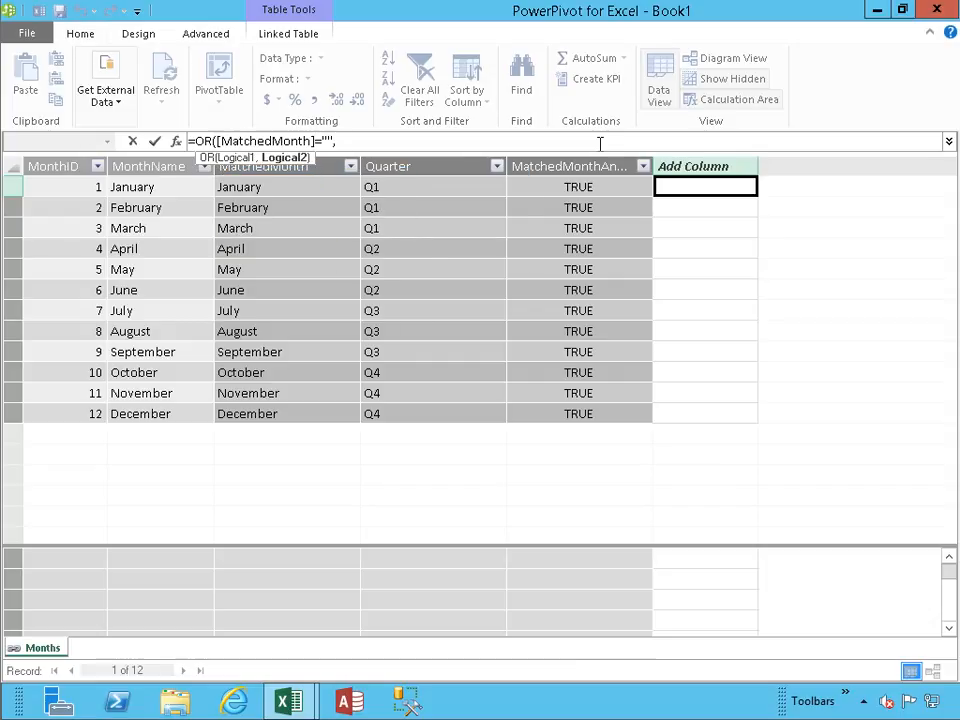
- Complete the OR formula with [Quarter]="" as the second condition and commit it
text([)
key(Down)
key(Down)
key(Down)
key(Down)
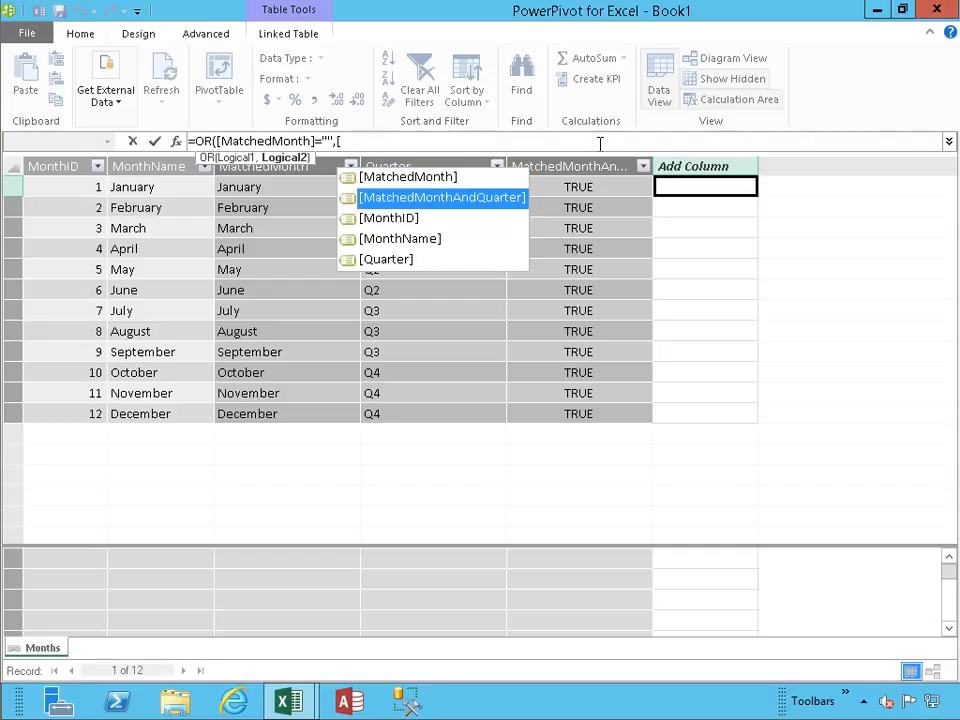
key(Tab)
text(="")
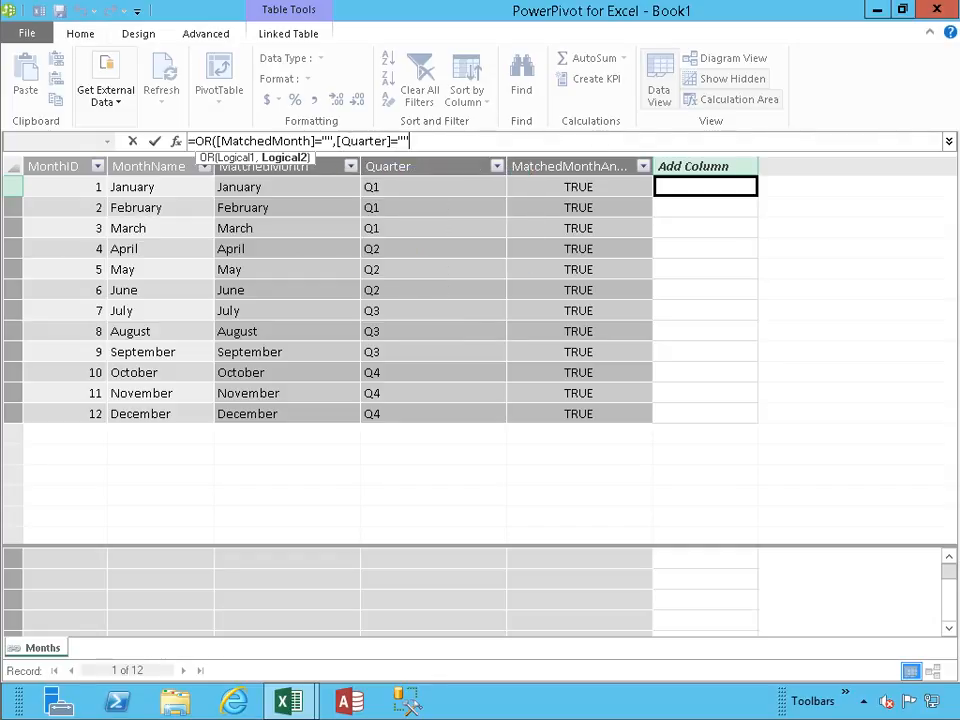
text())
key(Return)
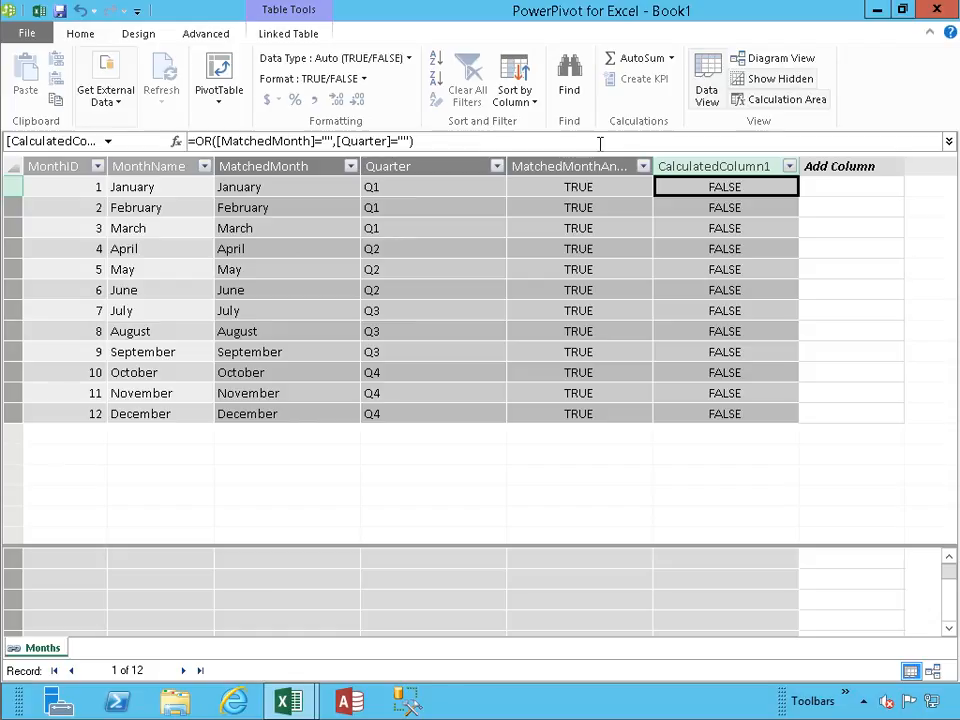
- Rename the OR calculated column as MatchedMonthOrQuarter
double_click(690, 167)
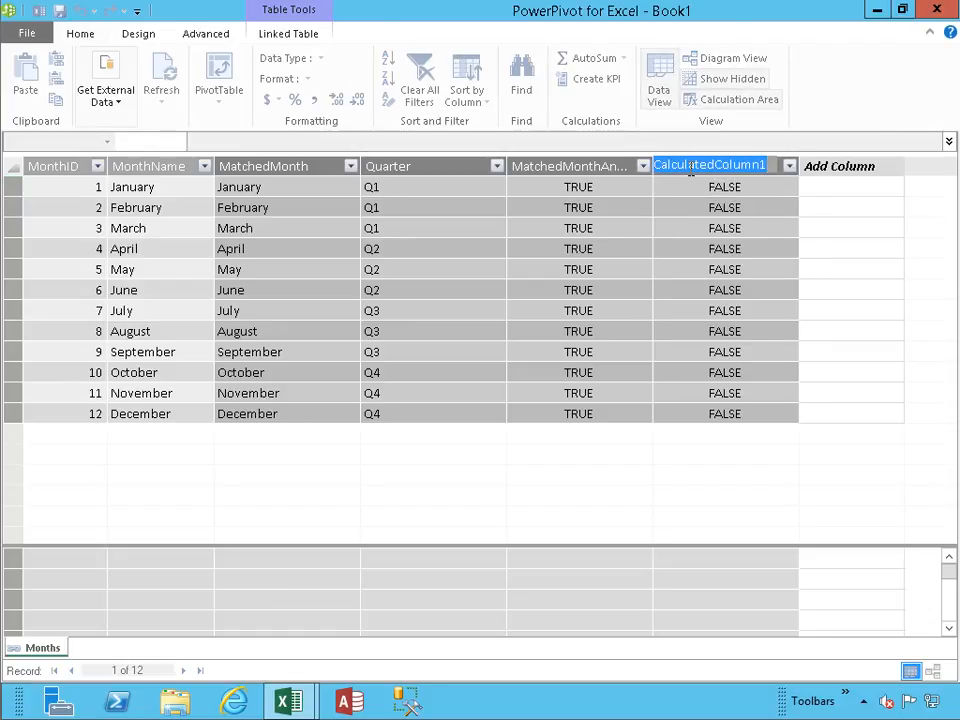
text(MatchedMonth)
text(OrQuarter)
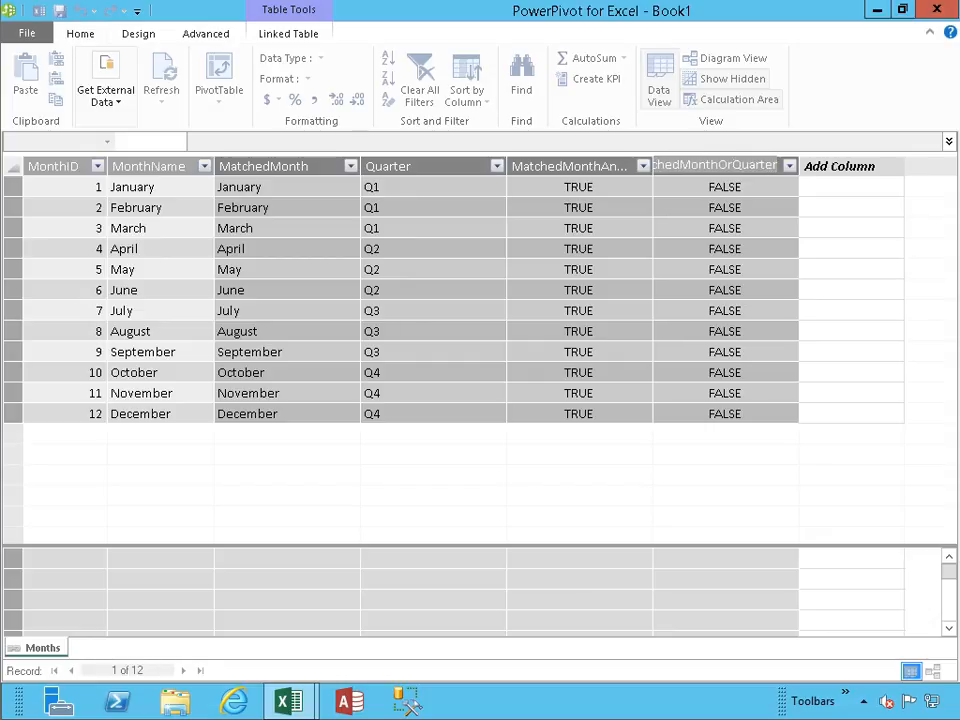
click(689, 168)
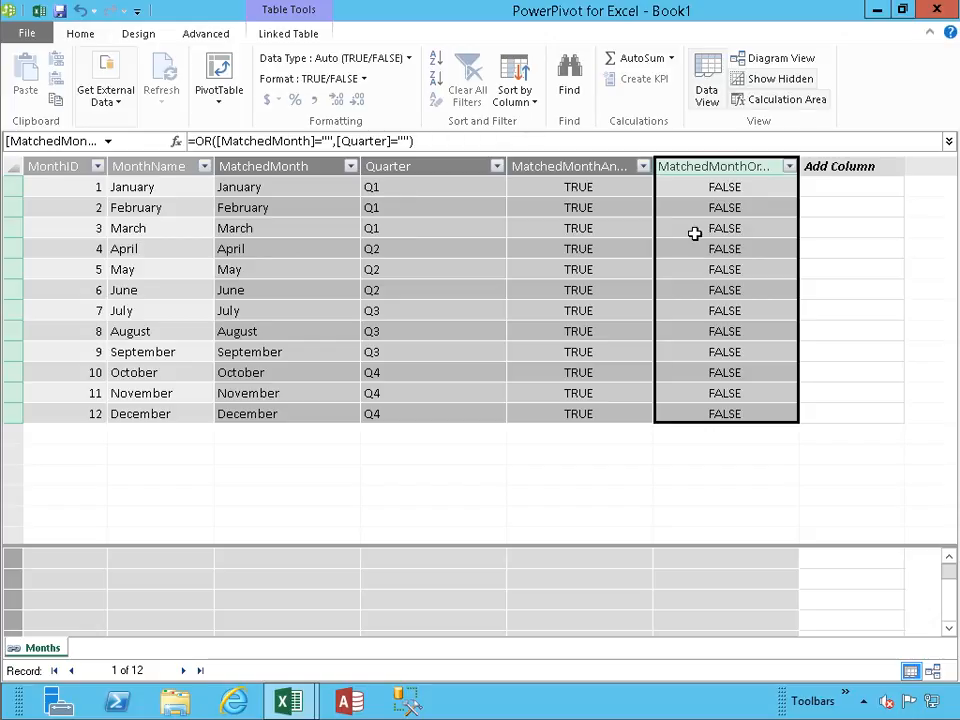
- Start an IFERROR formula in another new column, with [MonthID] as the beginning of its value argument
click(814, 188)
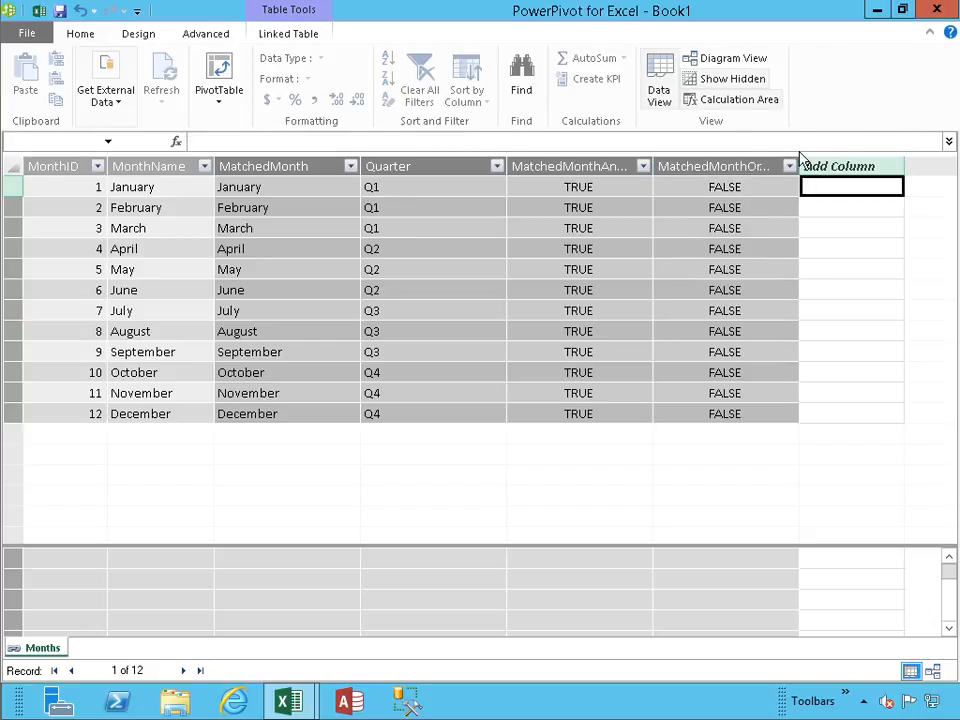
text(=)
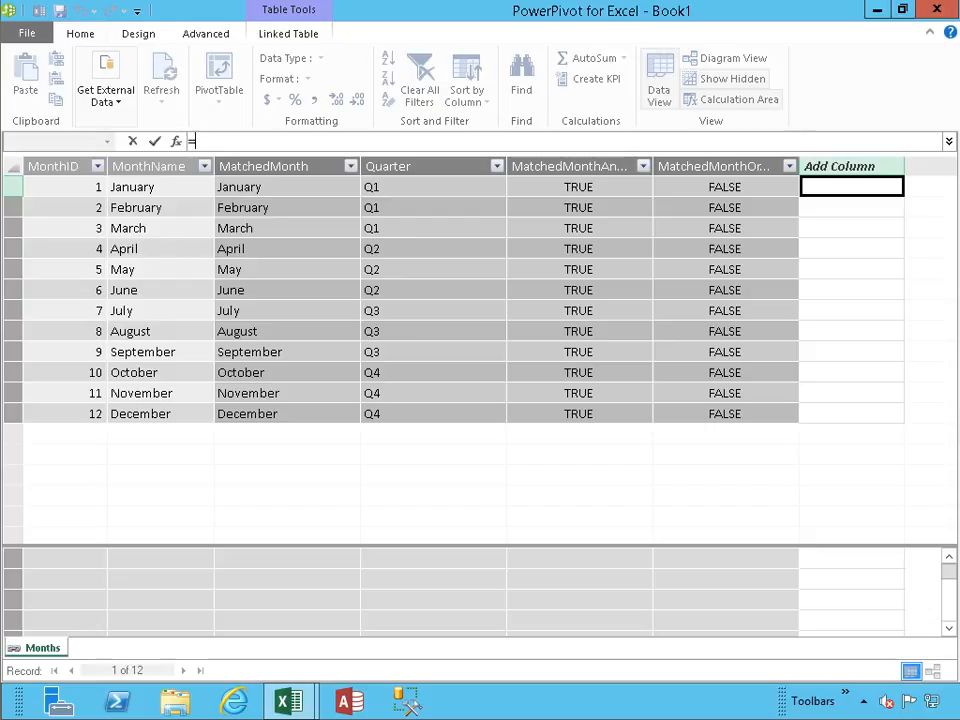
text(IFERROR()
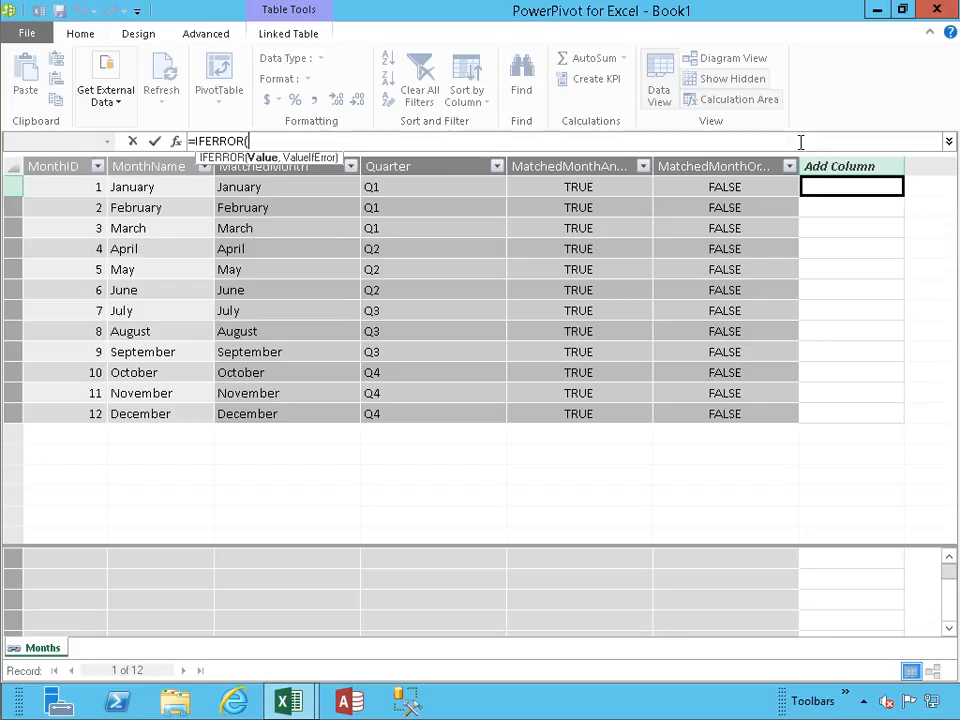
text([)
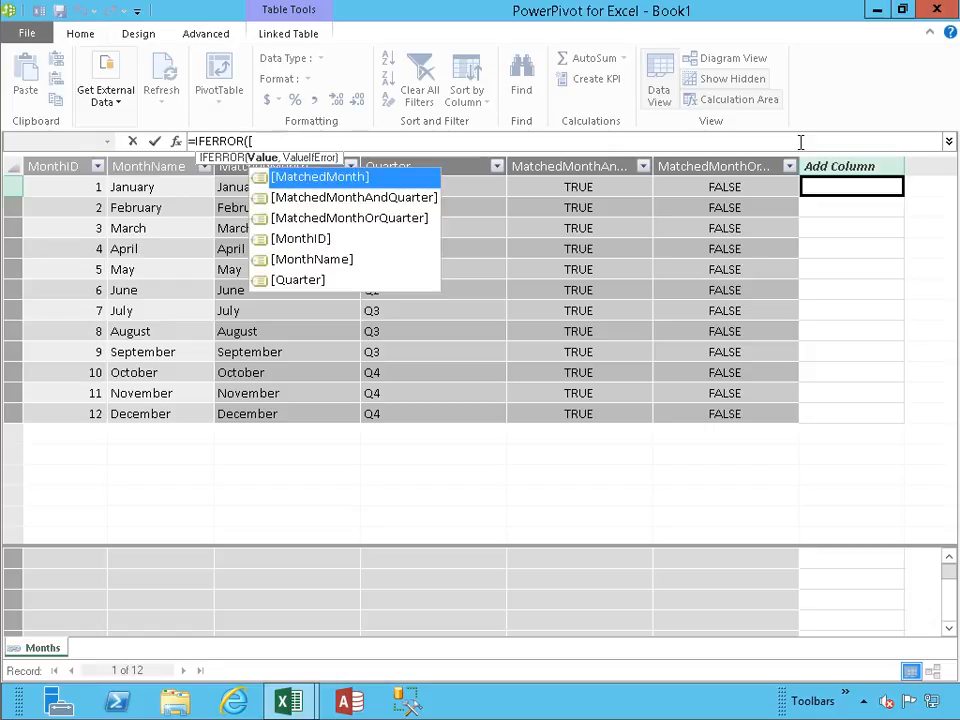
key(Down)
key(Down)
key(Down)
text(/)
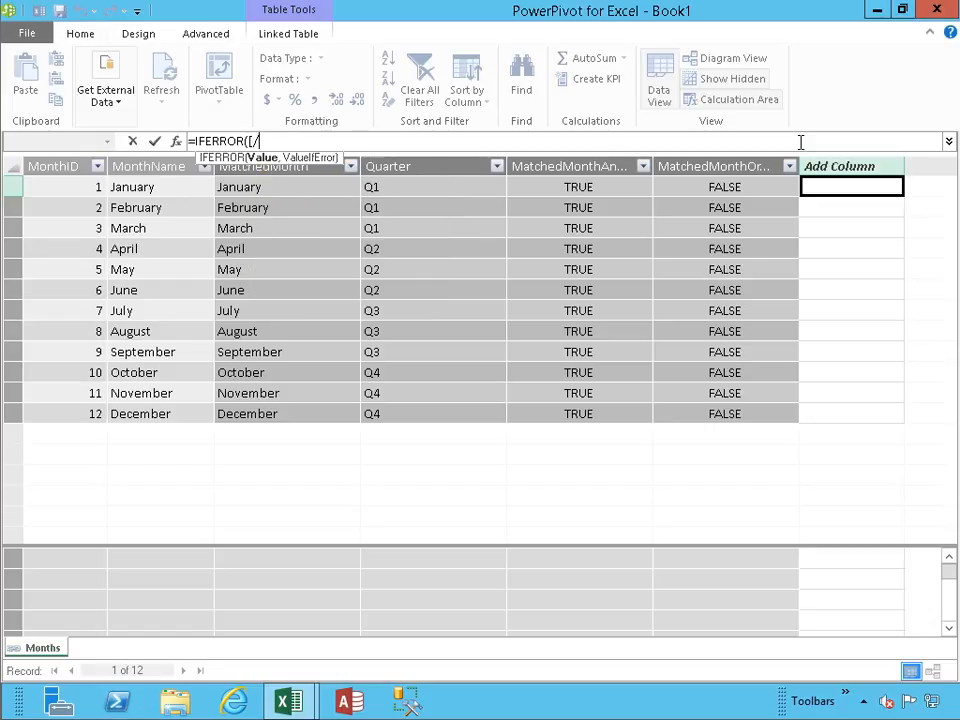
key(BackSpace)
key(Down)
key(Down)
key(Down)
key(Tab)
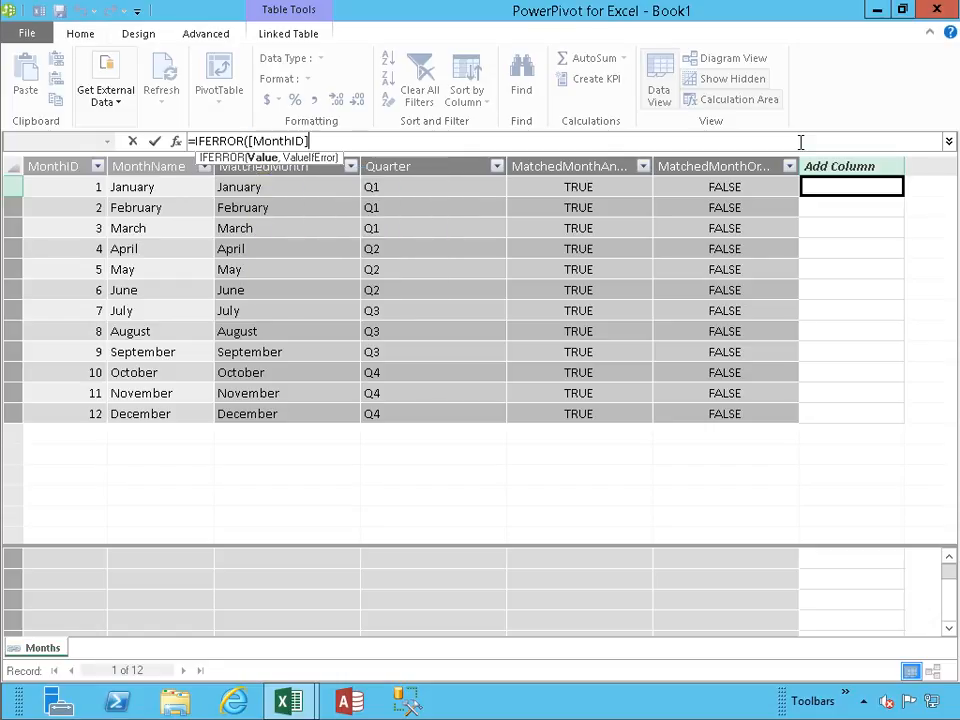
- Complete the IFERROR formula by dividing by [MonthName] and returning 0 on error, and commit it
text(/[)
key(Down)
key(Down)
key(Down)
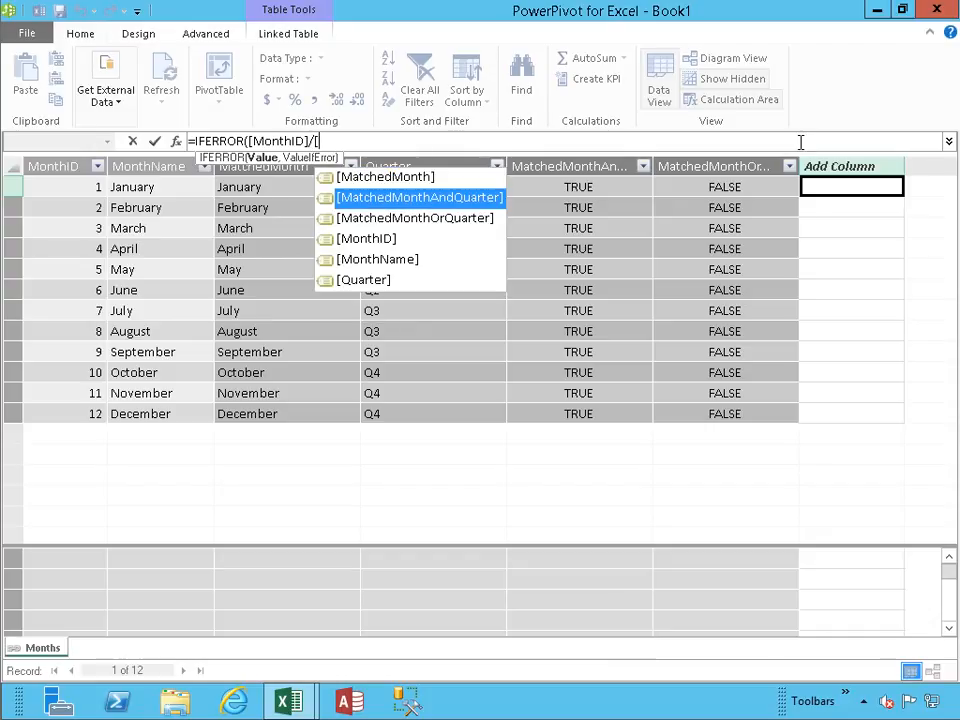
key(Down)
key(Tab)
text())
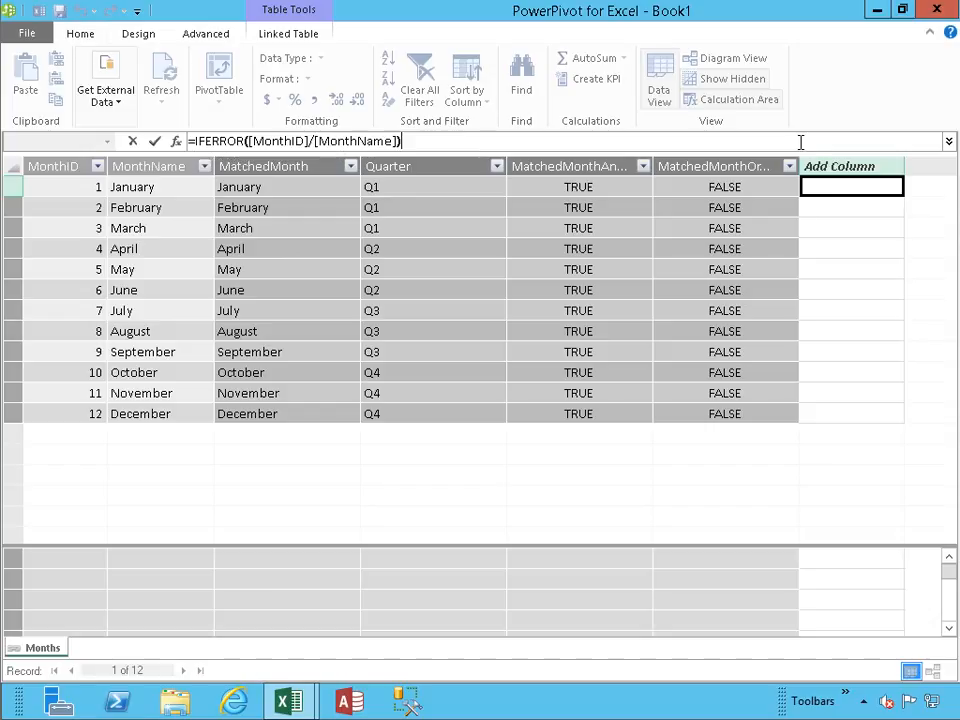
key(BackSpace)
text(,)
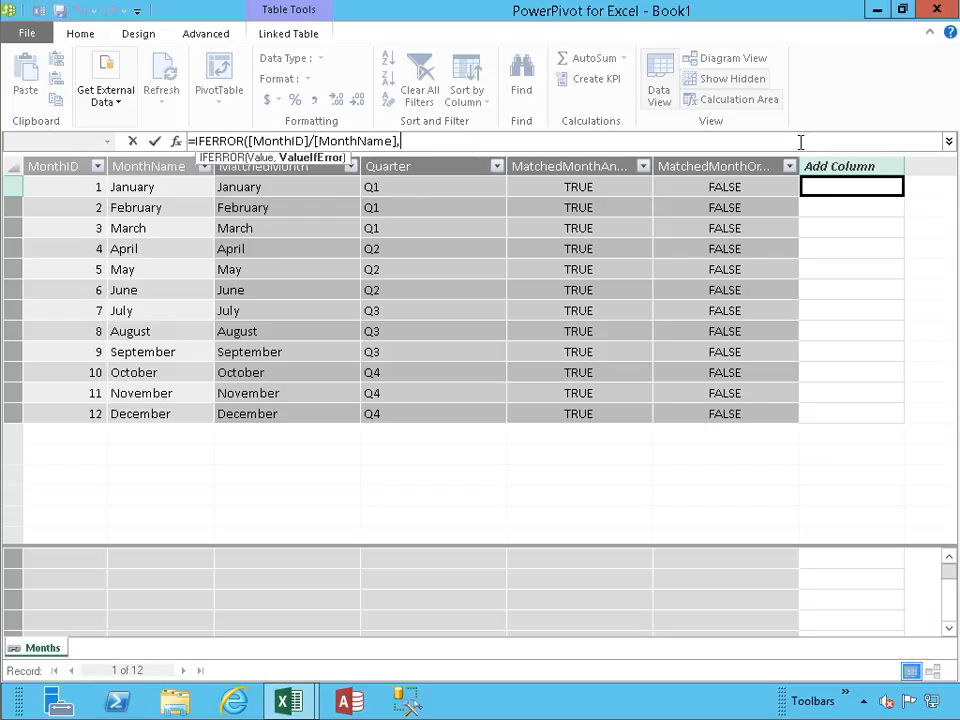
text(0))
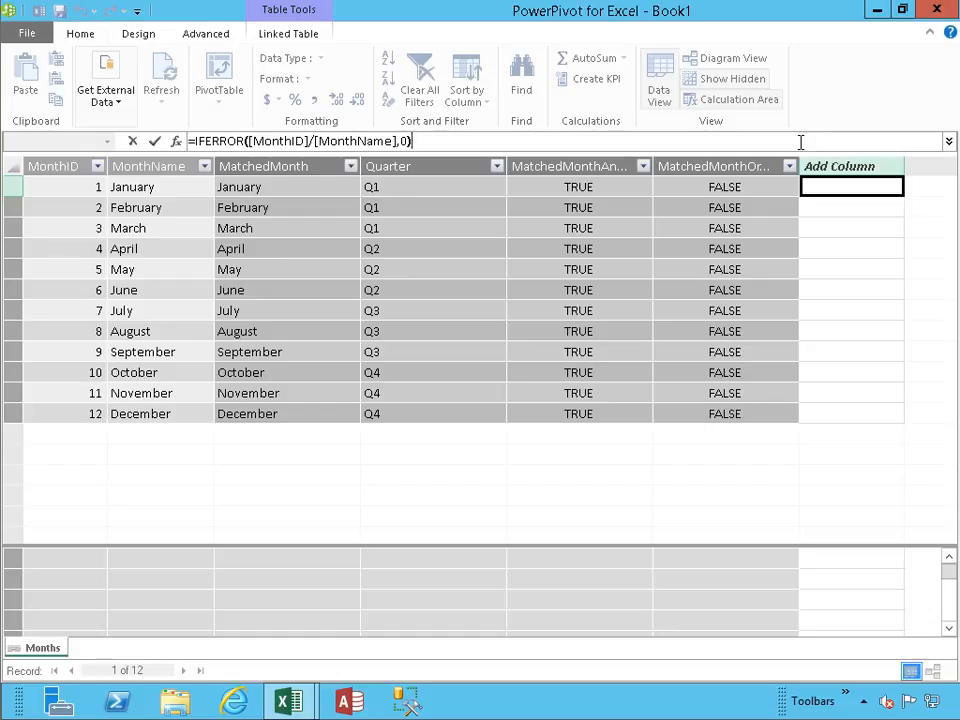
key(Return)
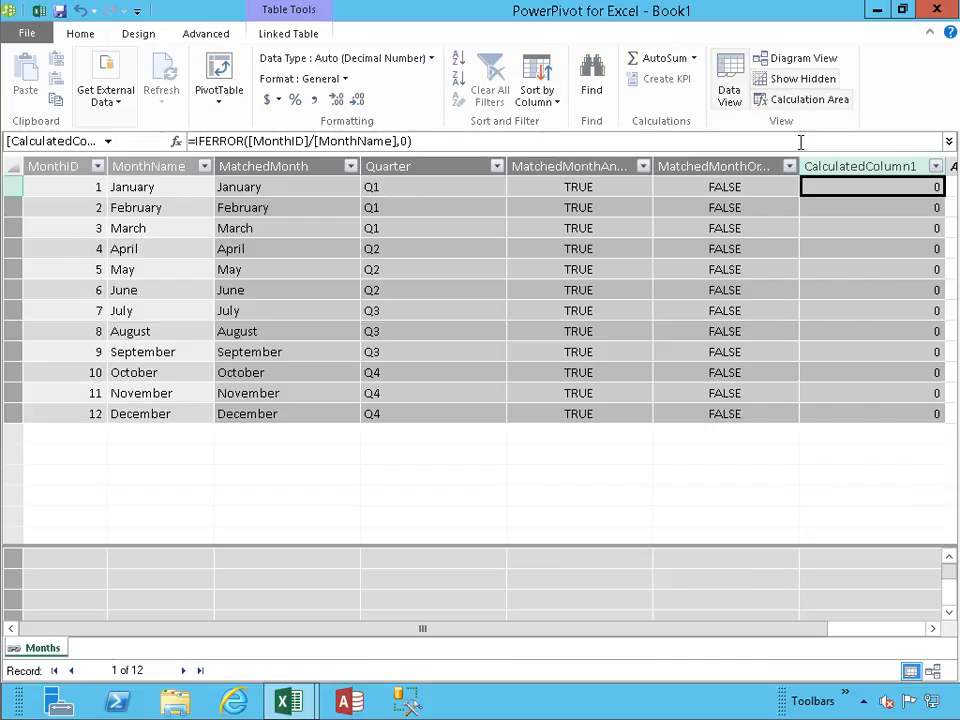
- Rename the IFERROR calculated column as ErrorColumn
click(839, 165)
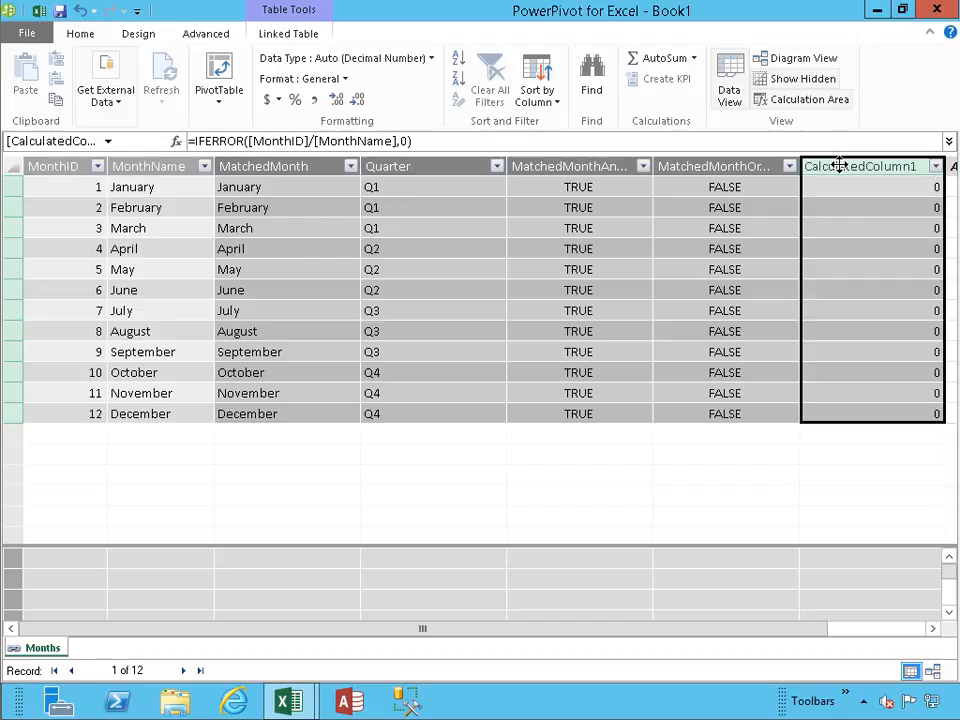
double_click(839, 165)
text(ErrorColumn)
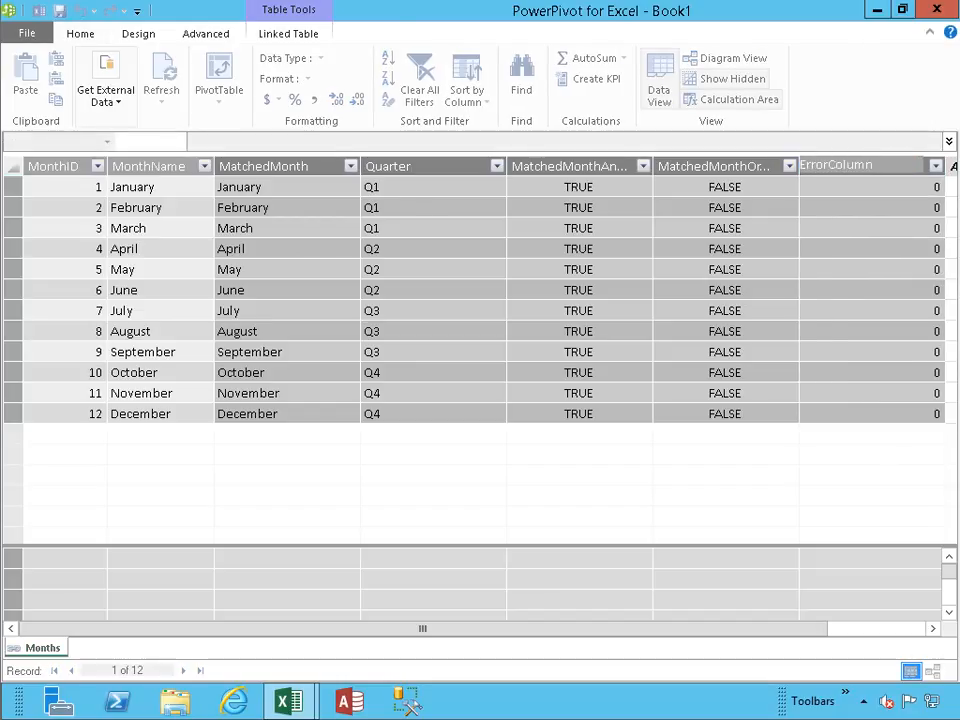
key(Return)
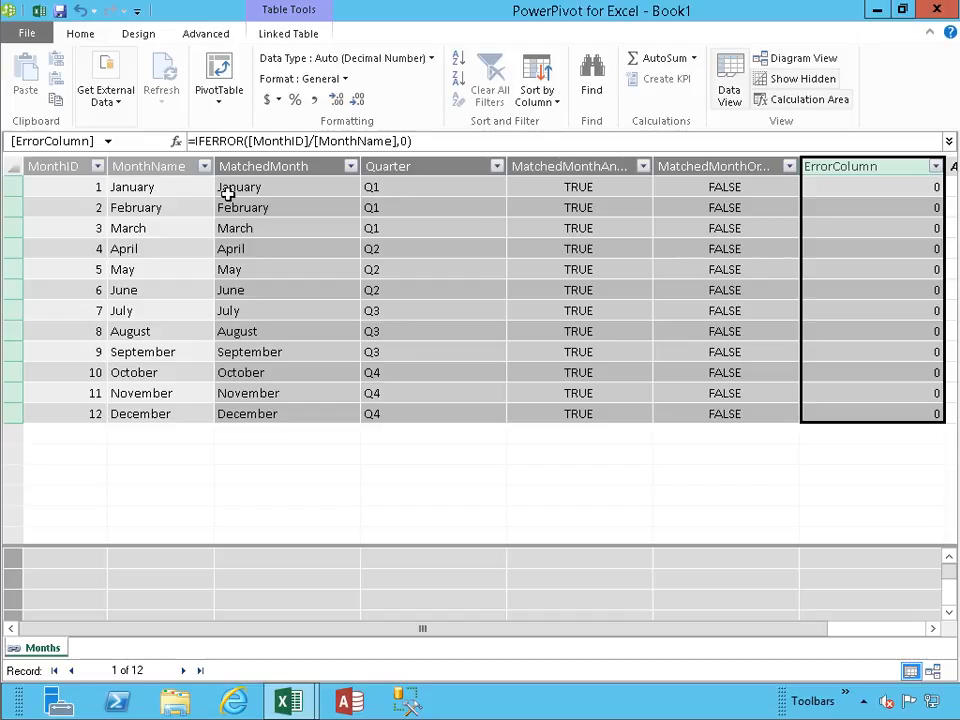
click(289, 188)
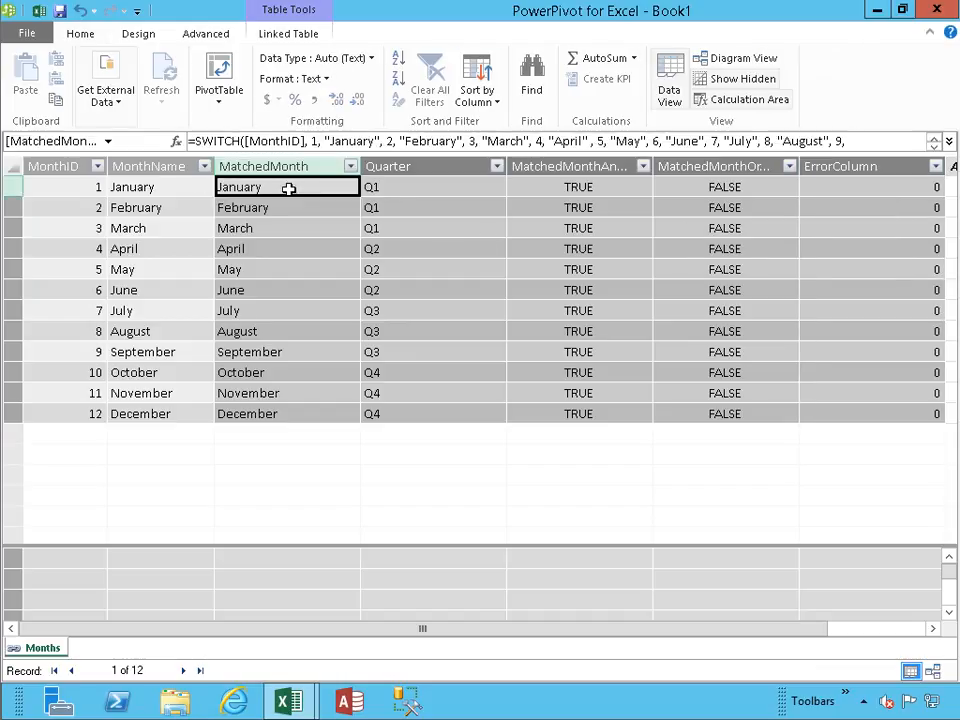
click(148, 190)
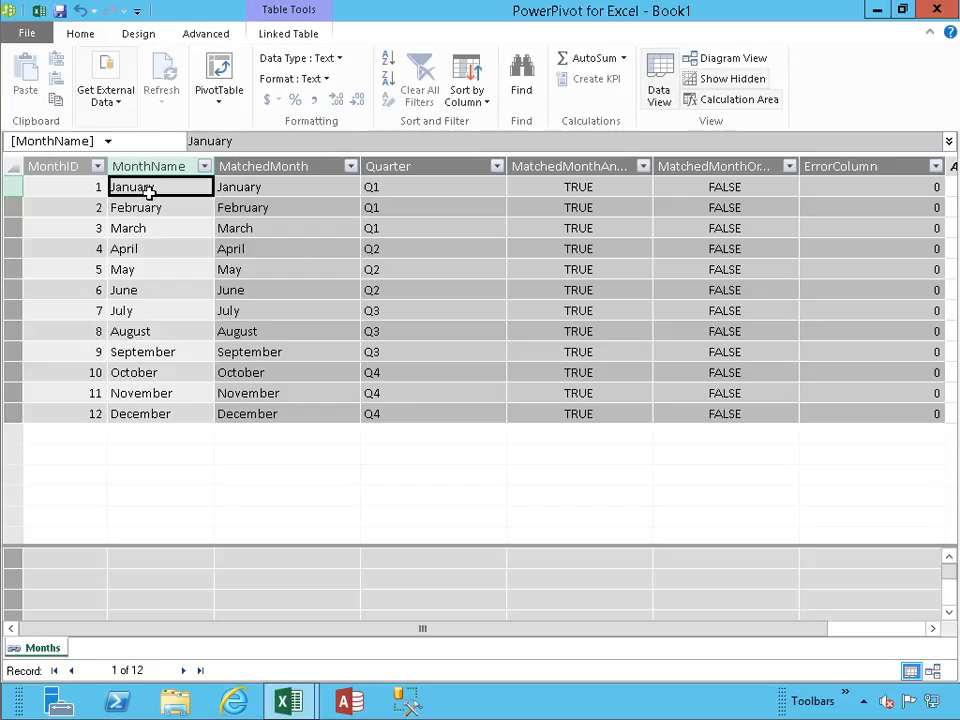
click(242, 188)
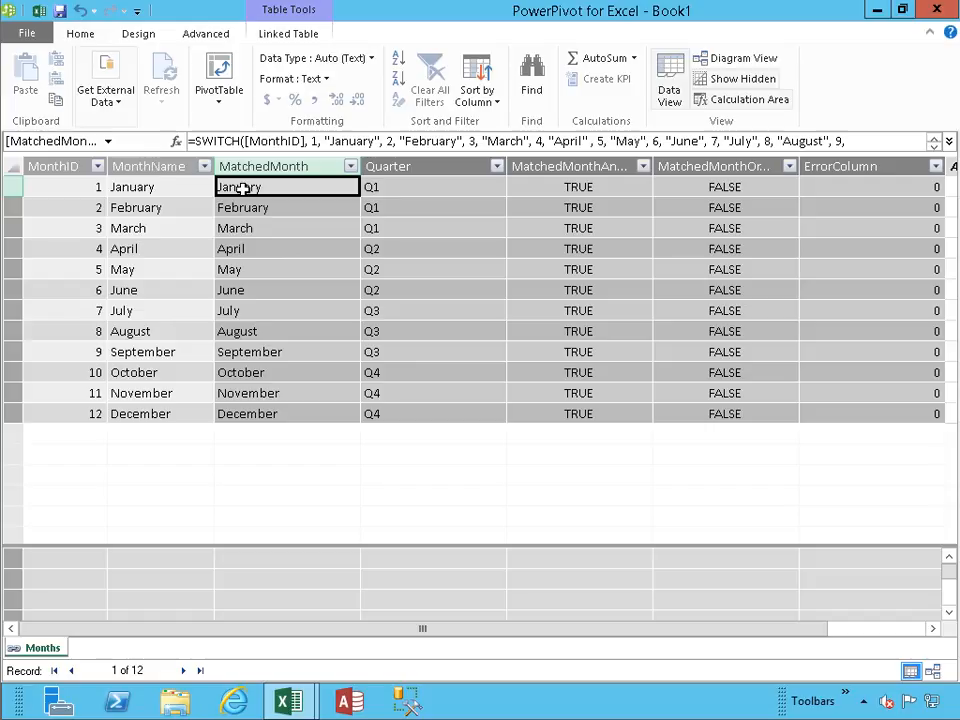
click(161, 167)
right_click(165, 174)
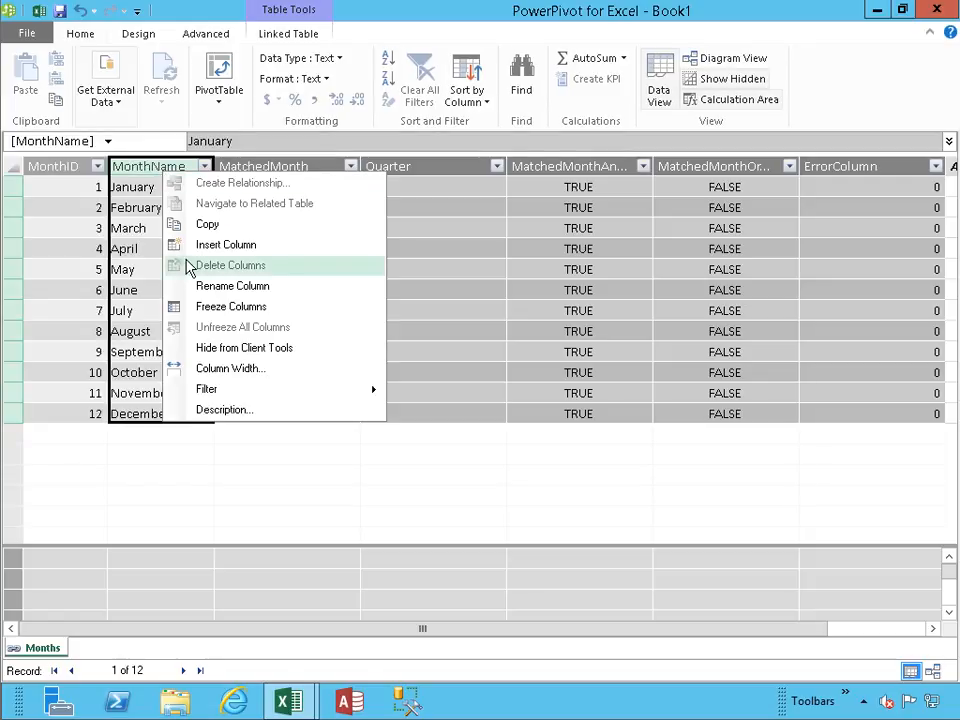
click(855, 87)
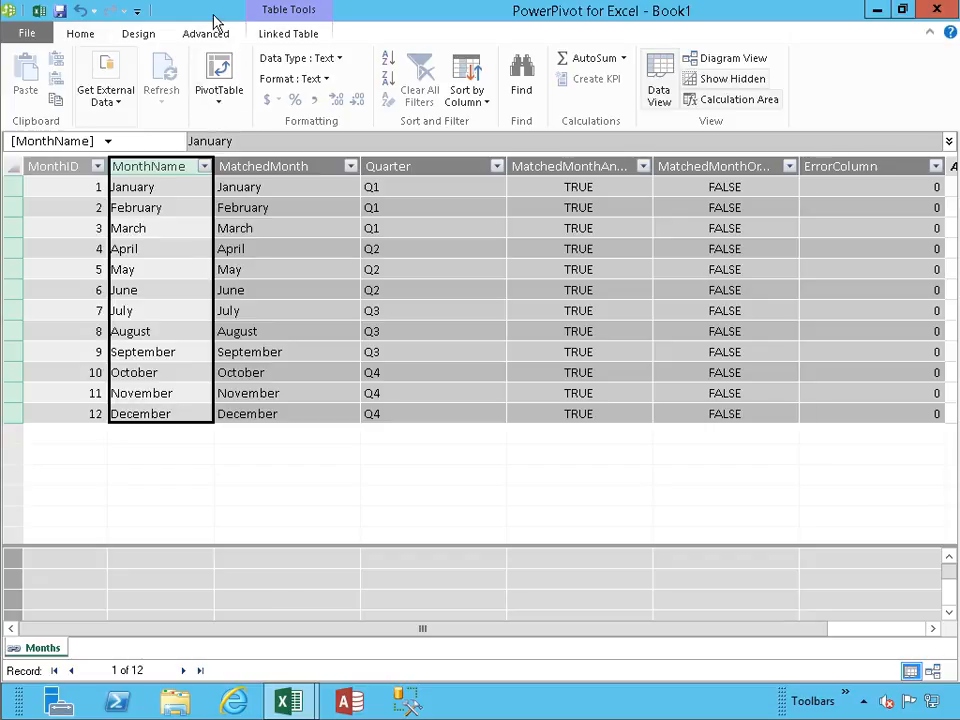
- Switch to the Excel workbook and delete the MonthName column from the Months sheet
click(38, 10)
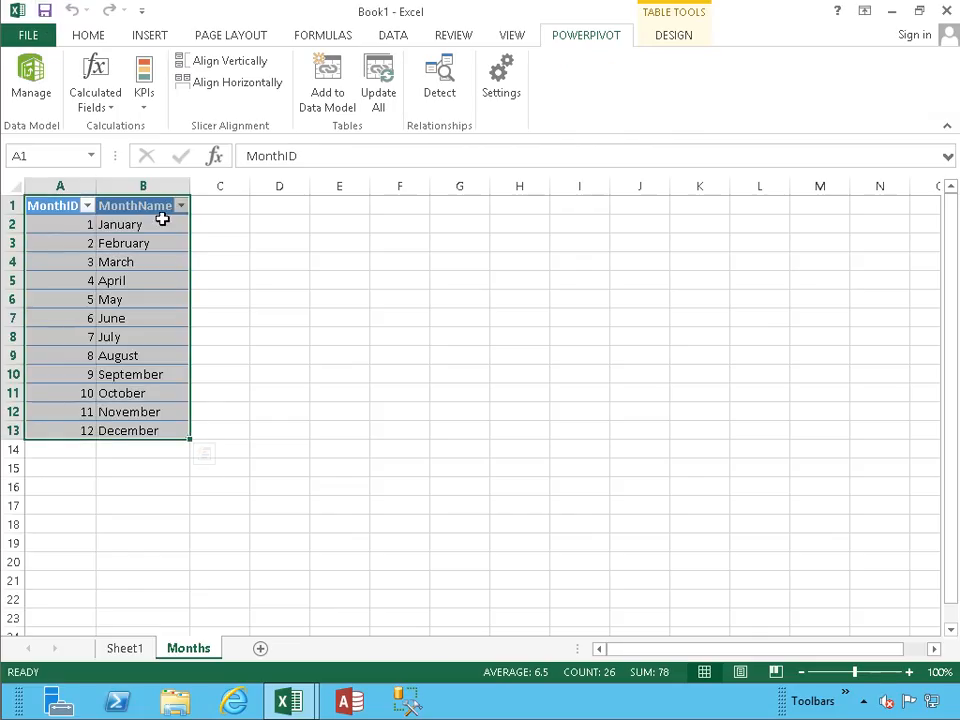
click(152, 188)
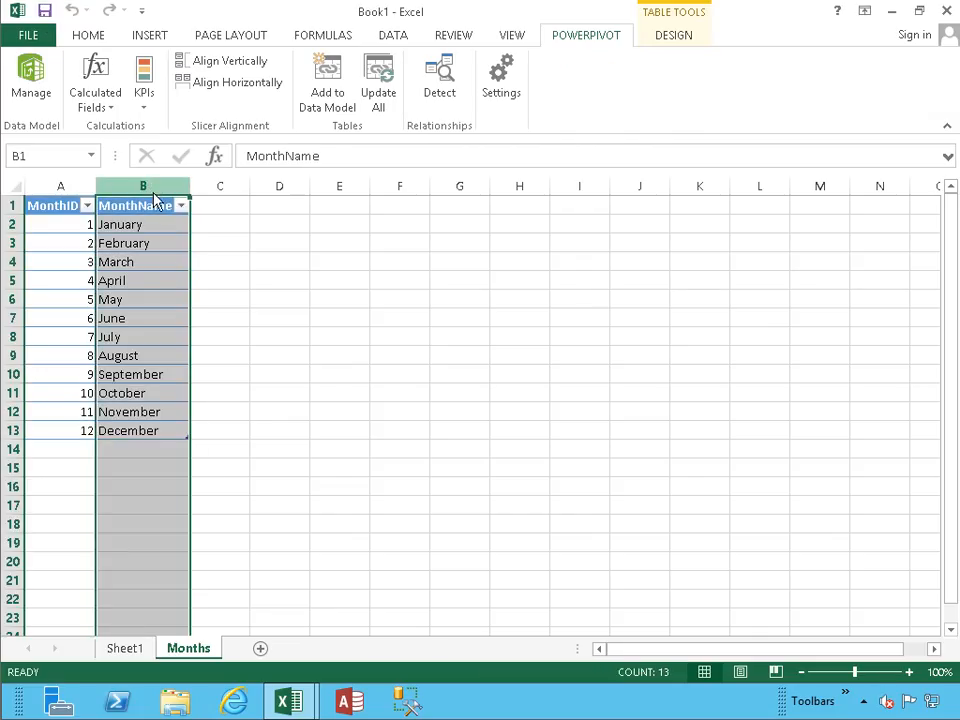
right_click(152, 188)
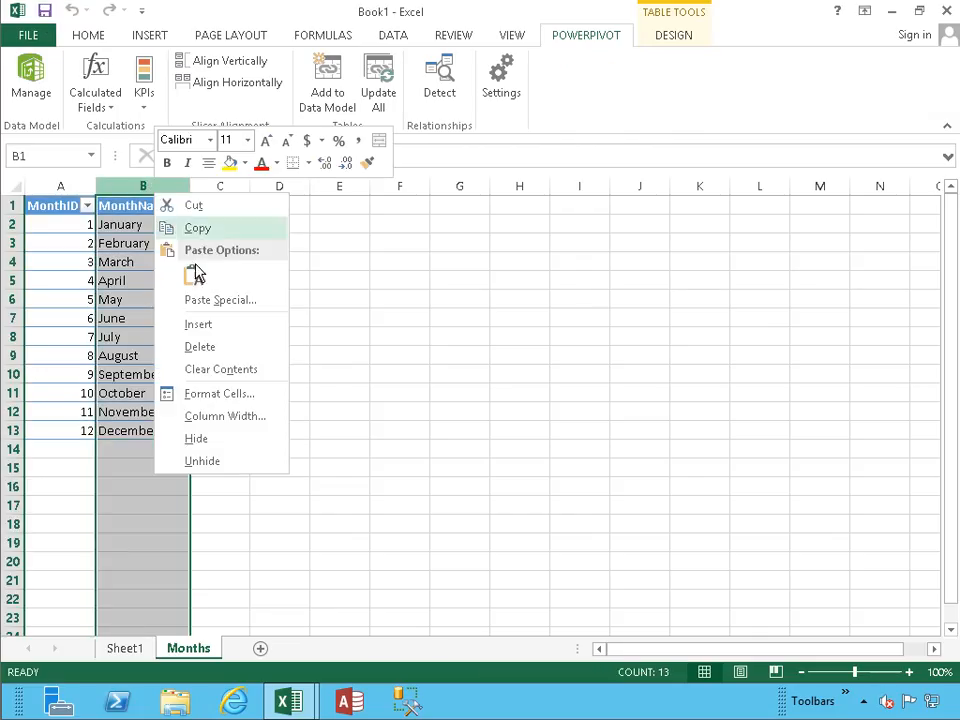
click(203, 350)
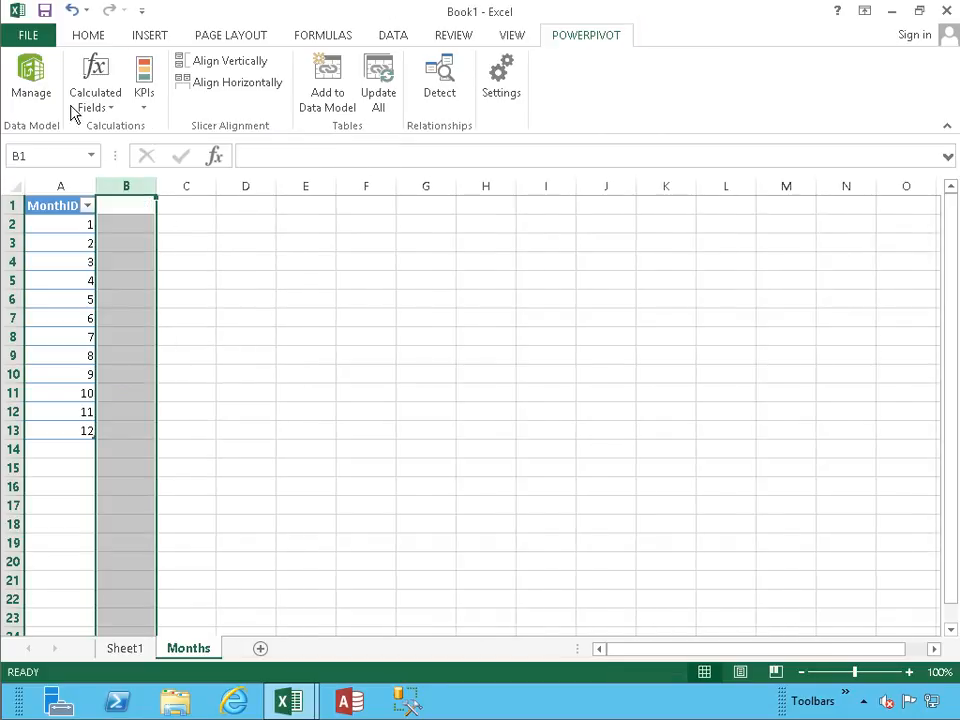
- Return to the PowerPivot data model and update all linked tables from the workbook
click(31, 88)
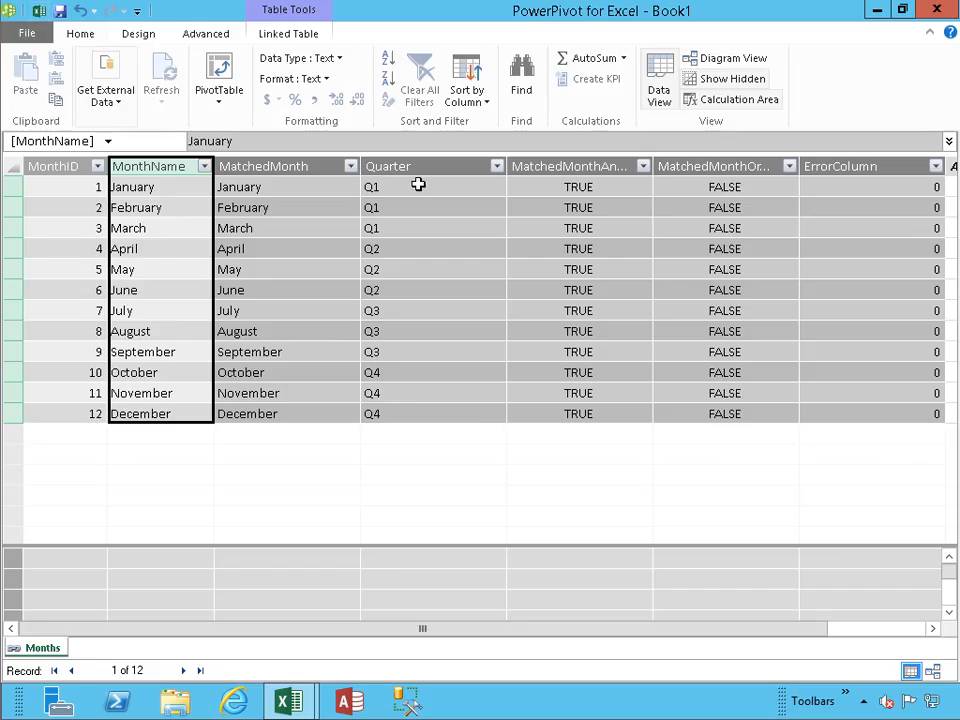
click(288, 34)
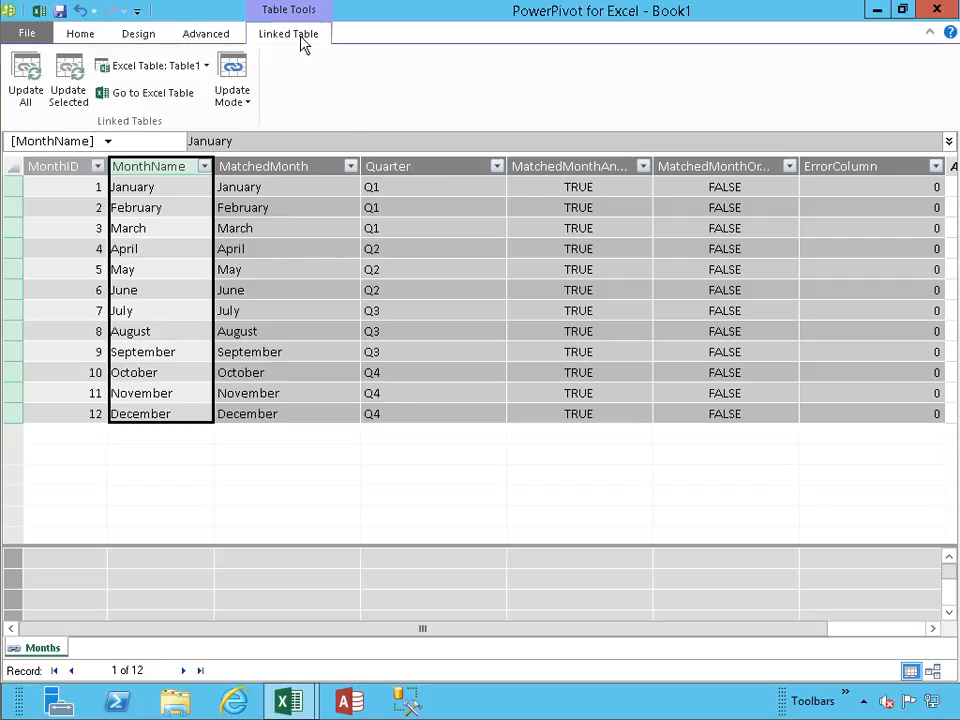
click(30, 92)
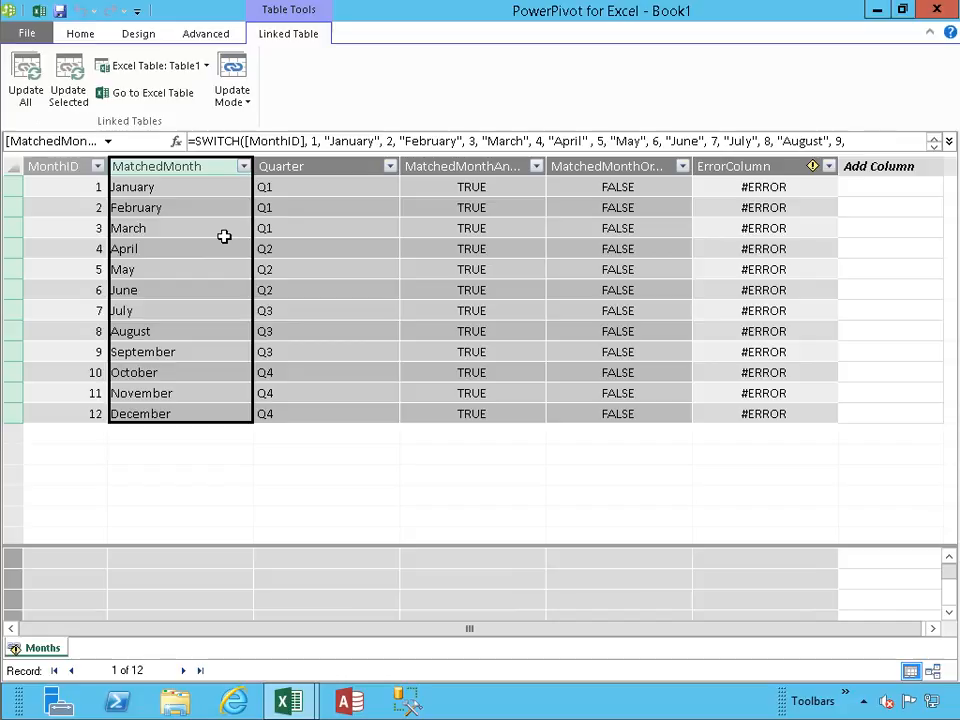
- Replace [MonthName] with [MatchedMonth] as the divisor in the ErrorColumn formula and commit it
click(765, 188)
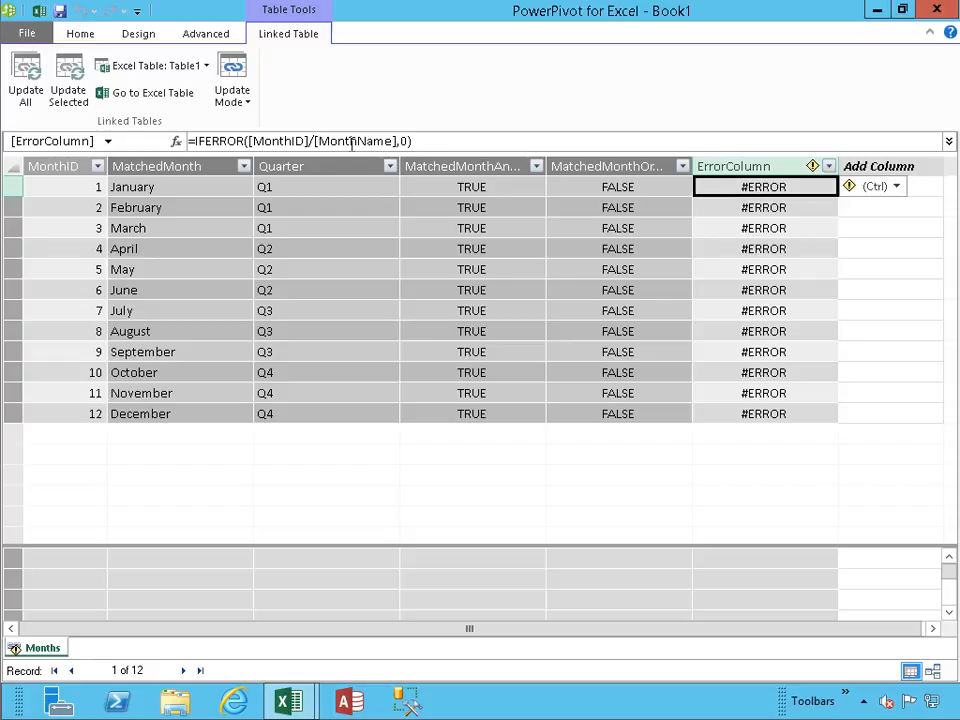
drag(396, 141, 315, 141)
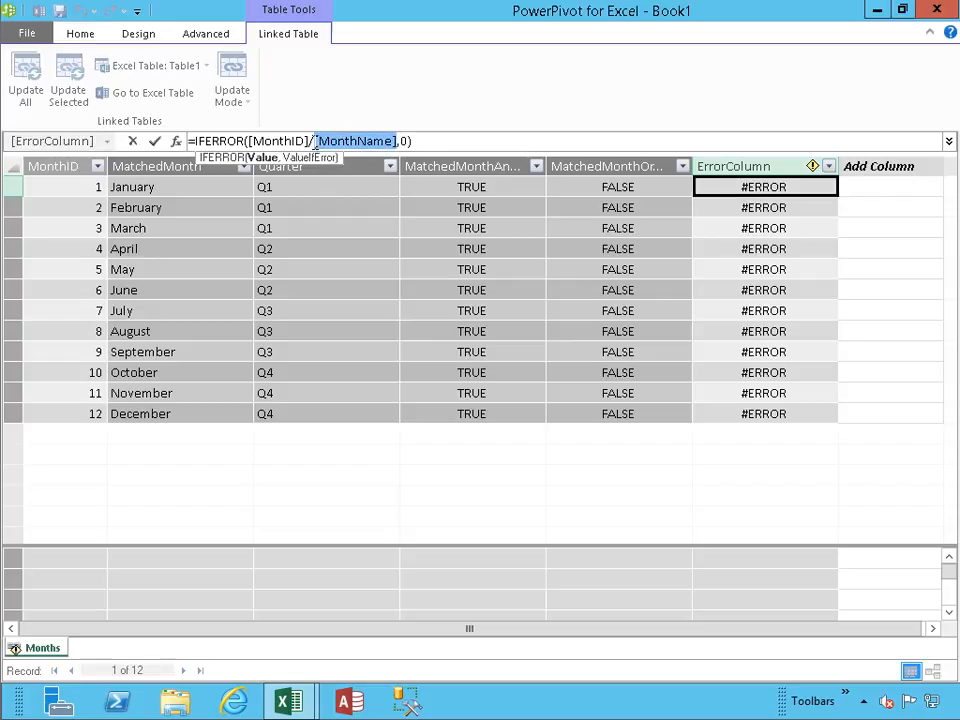
text([)
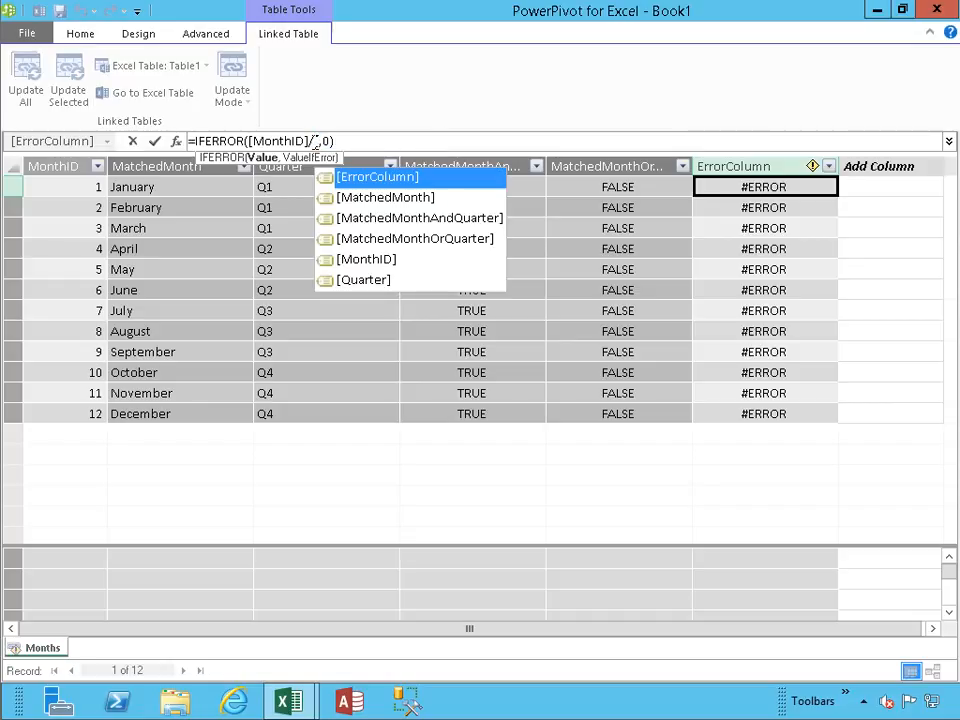
key(Down)
key(Tab)
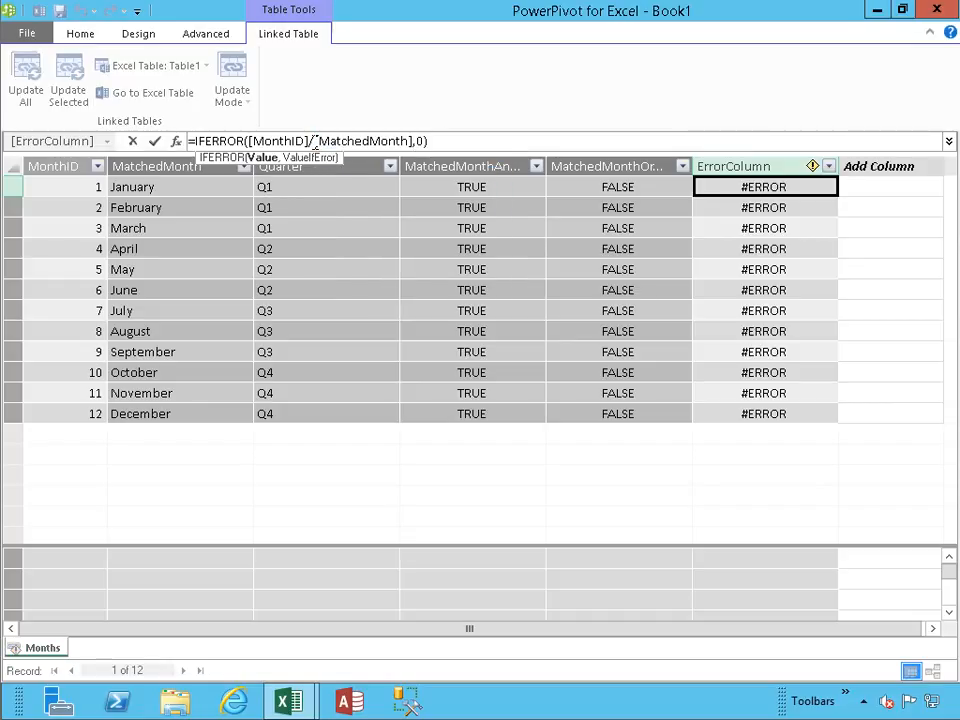
key(Return)
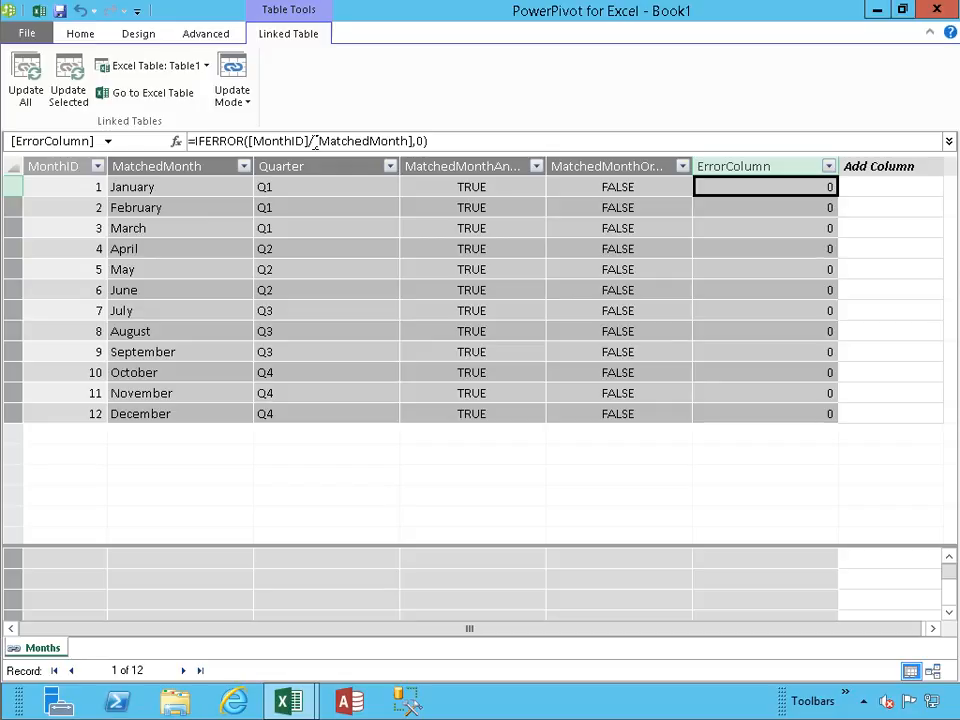